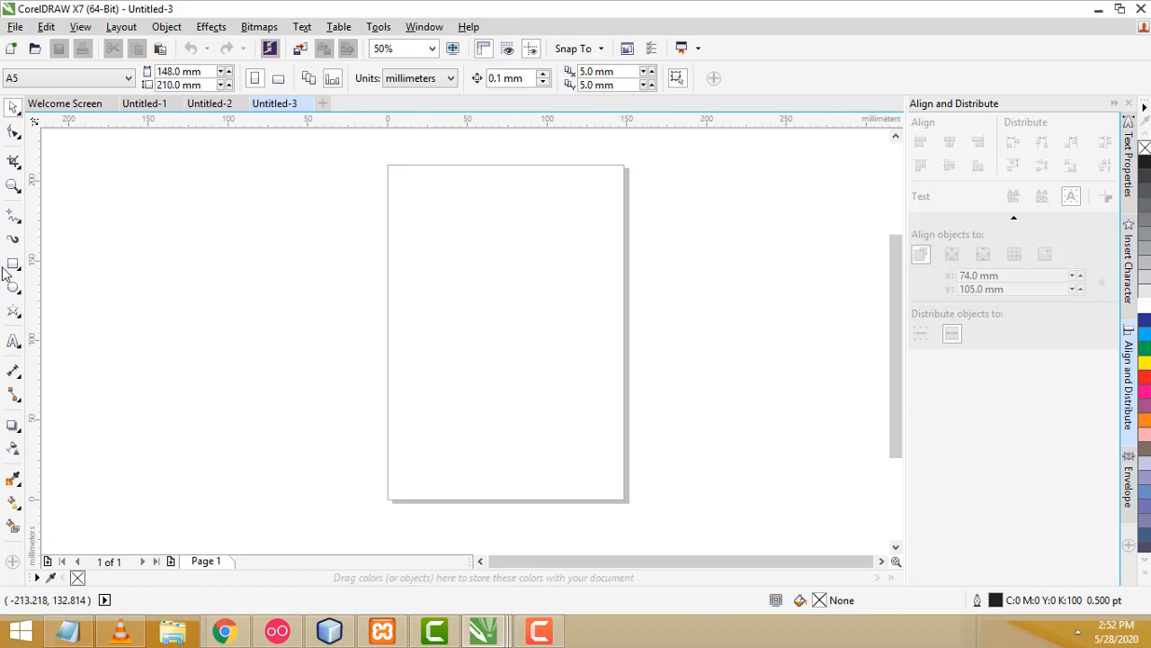
Cover the A5 page with a page-sized rectangle filled black, and check it against the finished cover in Untitled-2.
double_click(13, 265)
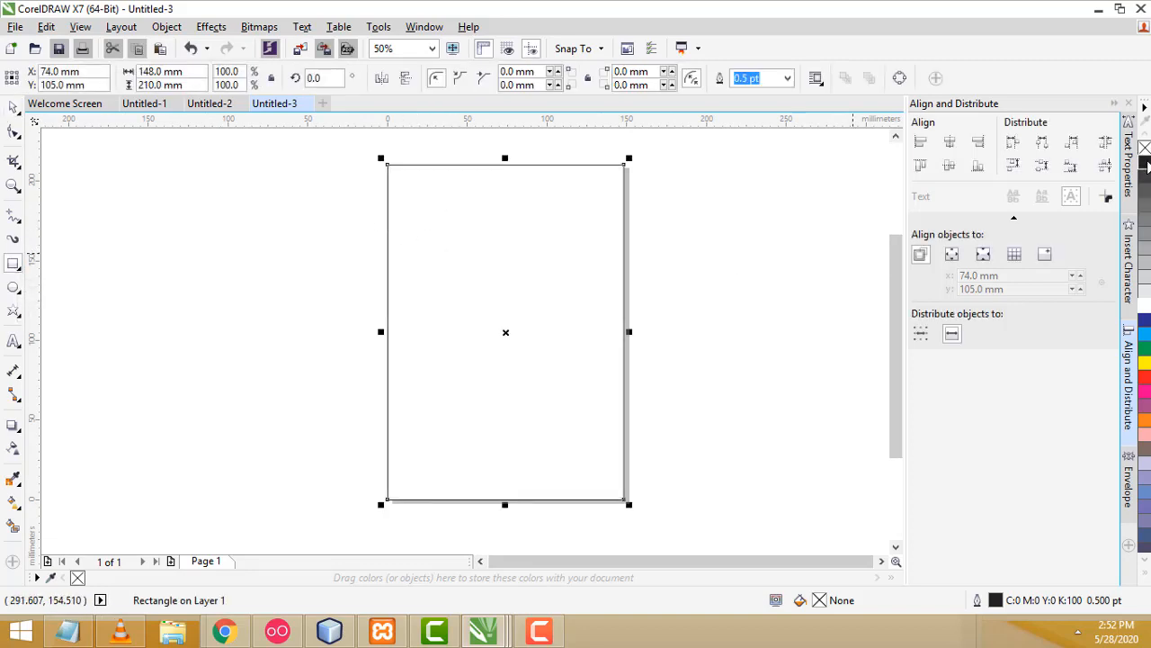
left_click(1146, 161)
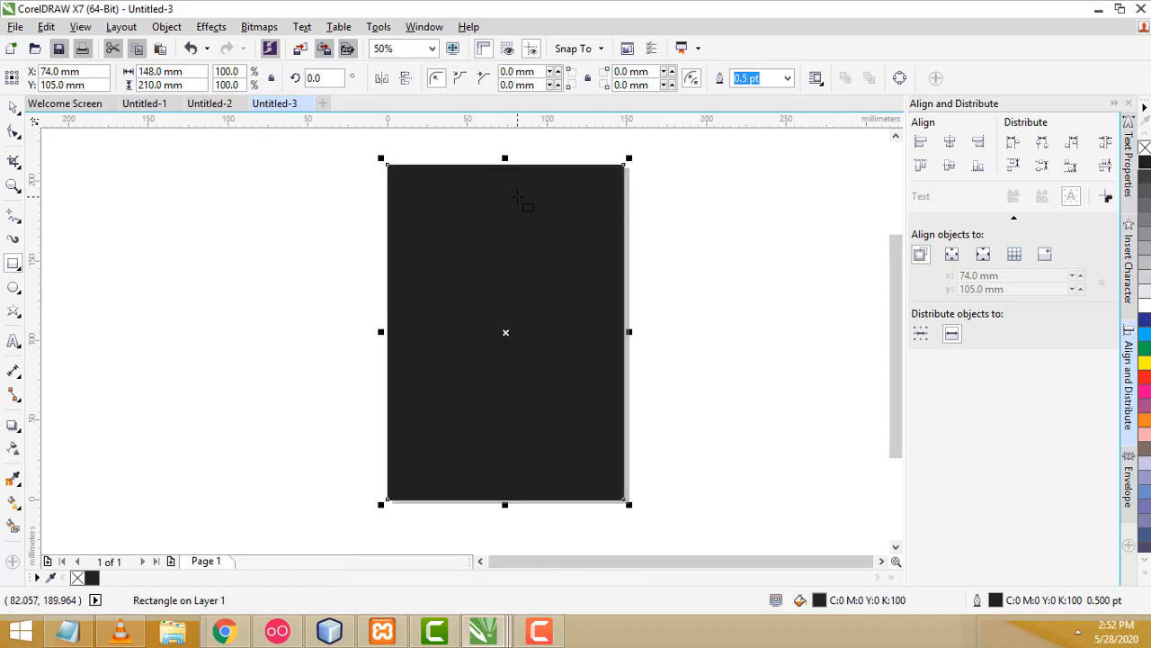
left_click(205, 104)
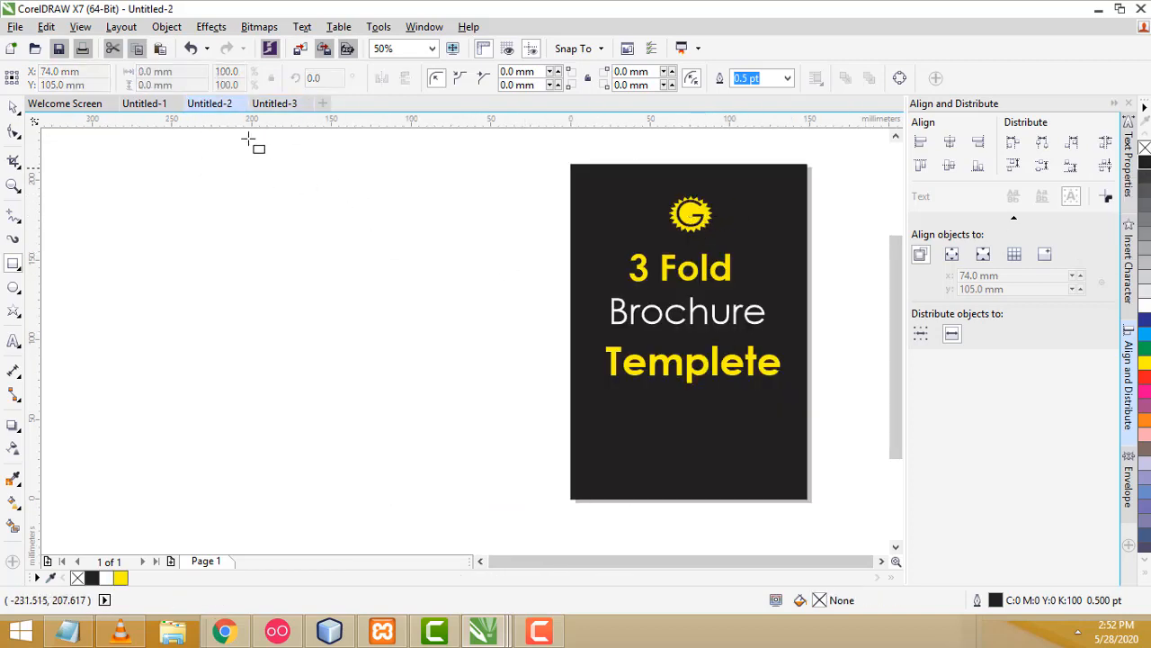
left_click(273, 105)
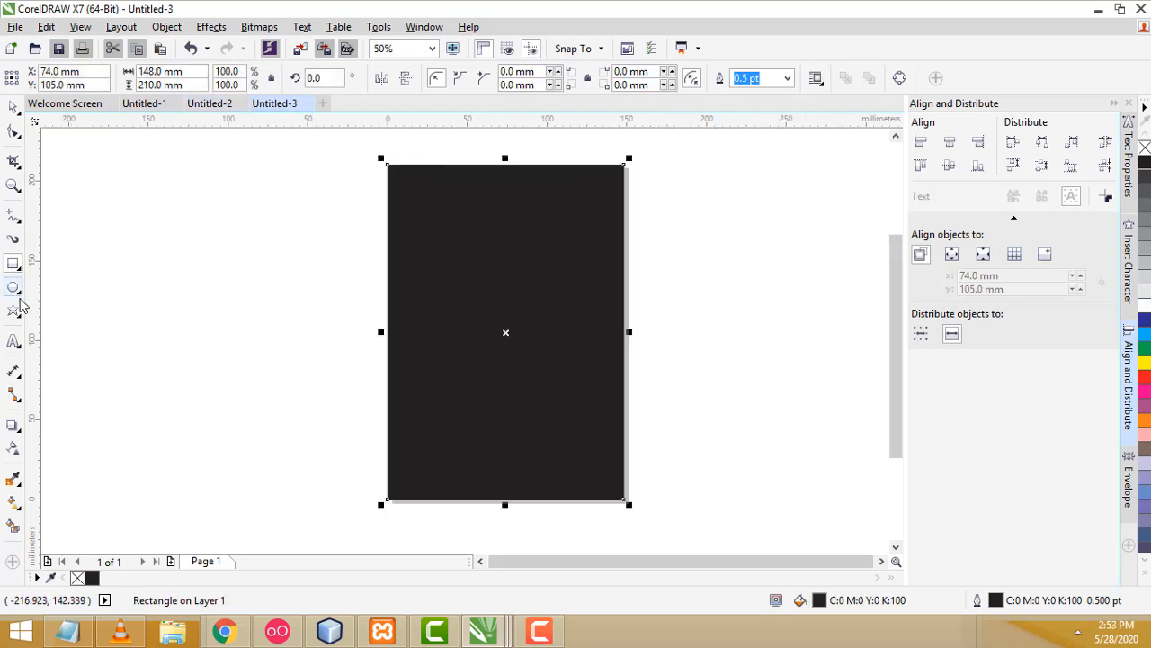
Draw a 21-point star with sharpness 62, about 115 by 100 mm, on the empty area beside the page.
left_click(15, 311)
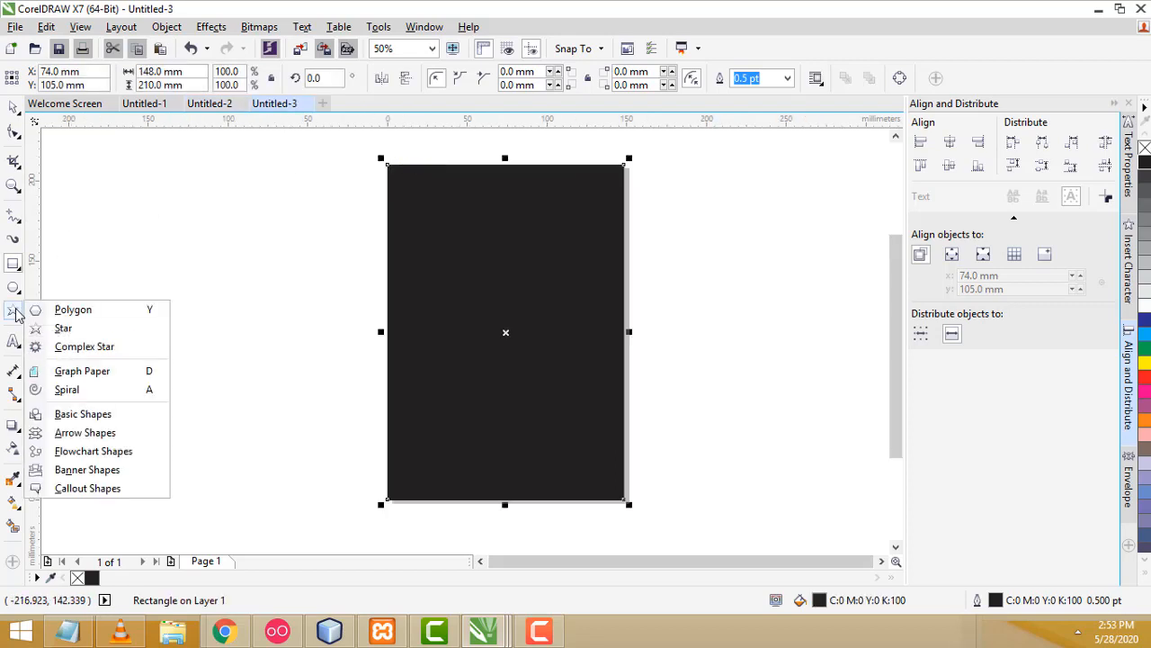
left_click(61, 310)
left_click(15, 314)
left_click(59, 325)
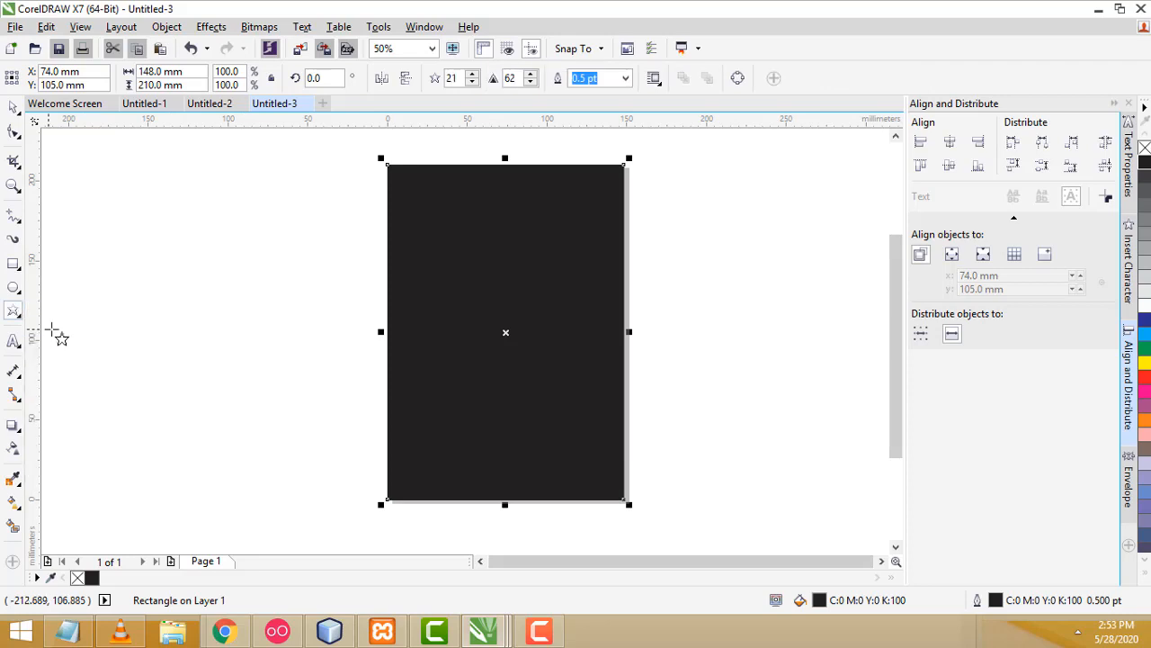
double_click(460, 77)
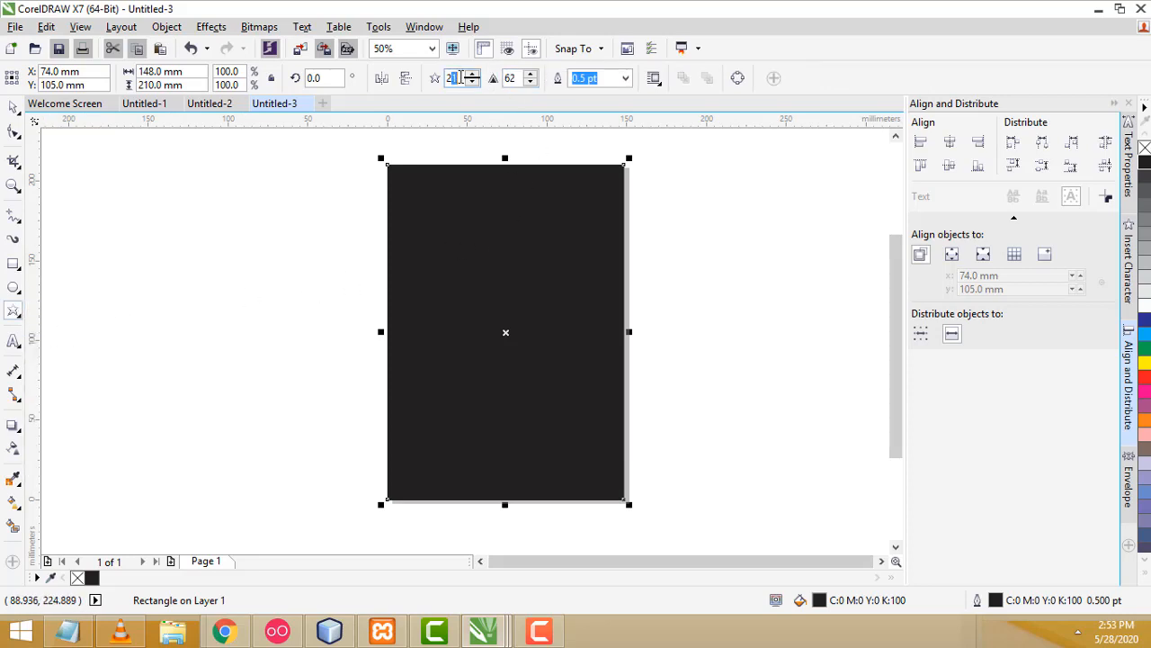
left_click_drag(461, 79, 378, 79)
left_click_drag(464, 199, 583, 301)
left_click_drag(663, 185, 857, 356)
scroll(853, 286, "up", 1)
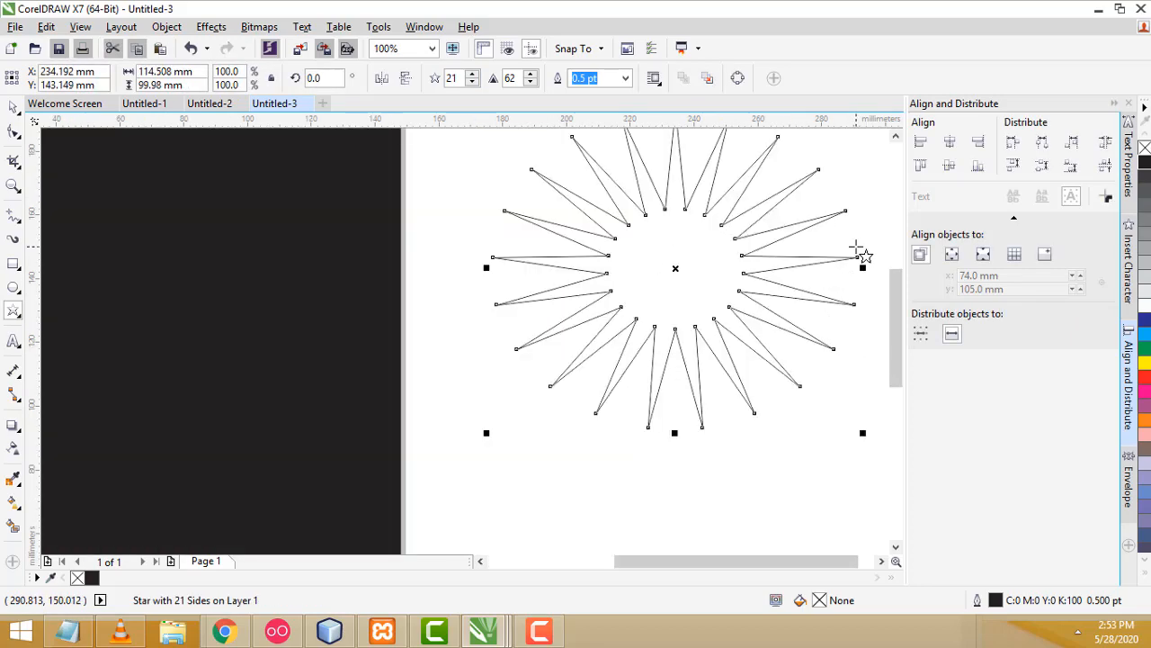
scroll(861, 249, "down", 1)
scroll(864, 192, "up", 1)
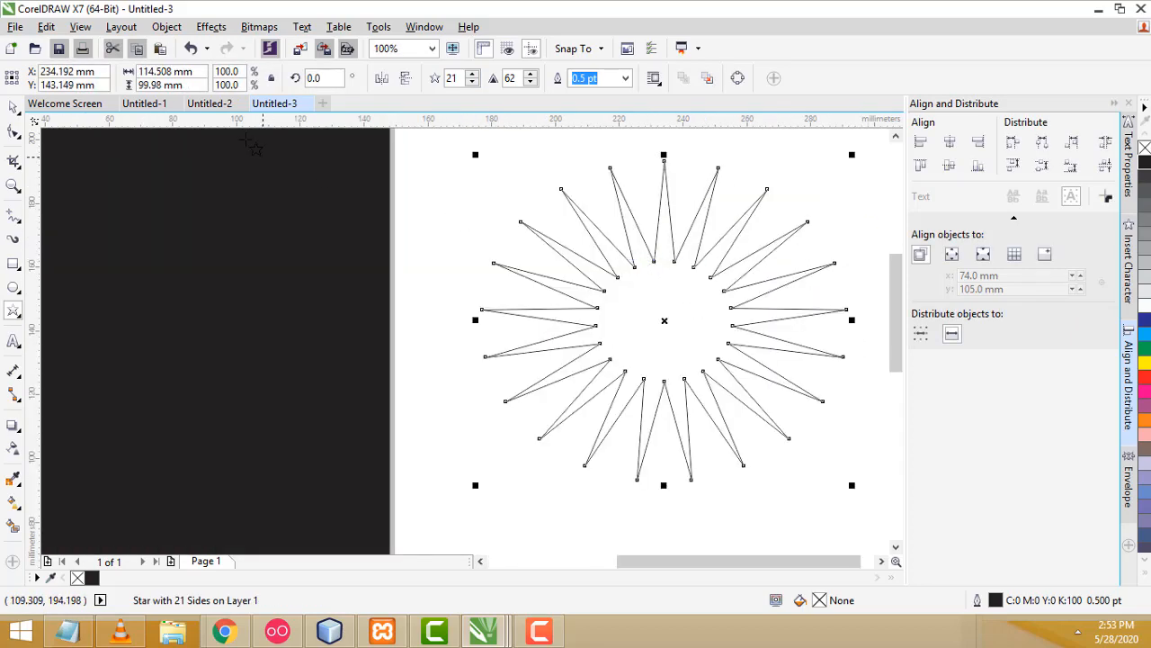
Examine the badge logo in Untitled-2 and compare its points with those of the new star in Untitled-3.
left_click(209, 103)
scroll(763, 217, "up", 1)
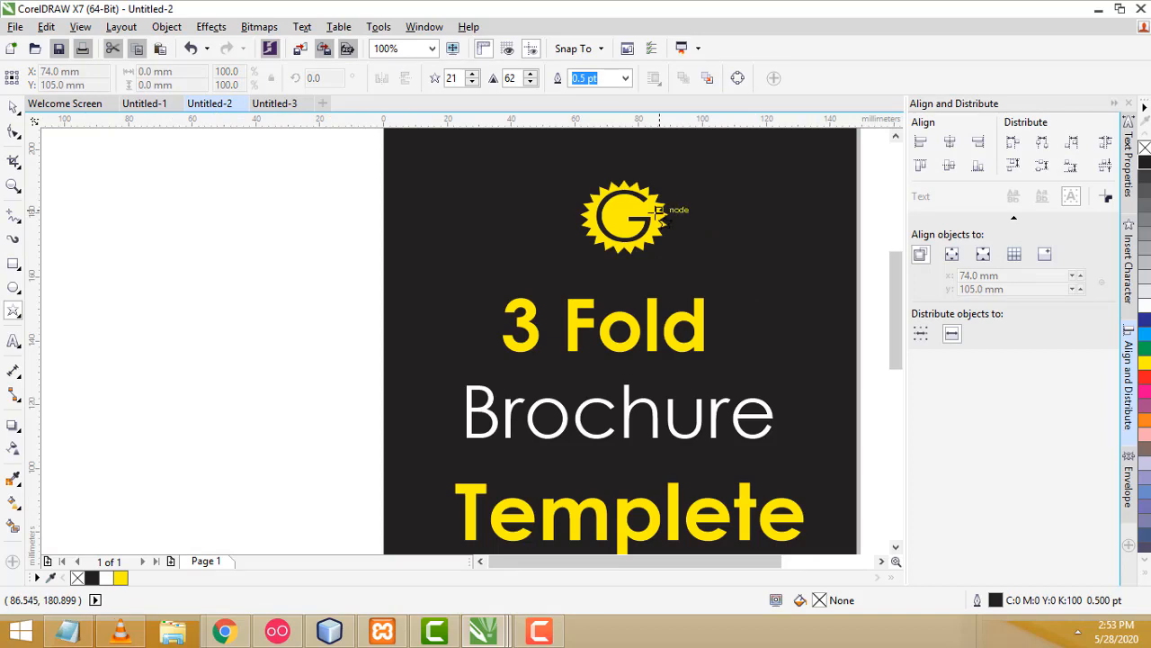
left_click(274, 103)
scroll(689, 205, "down", 1)
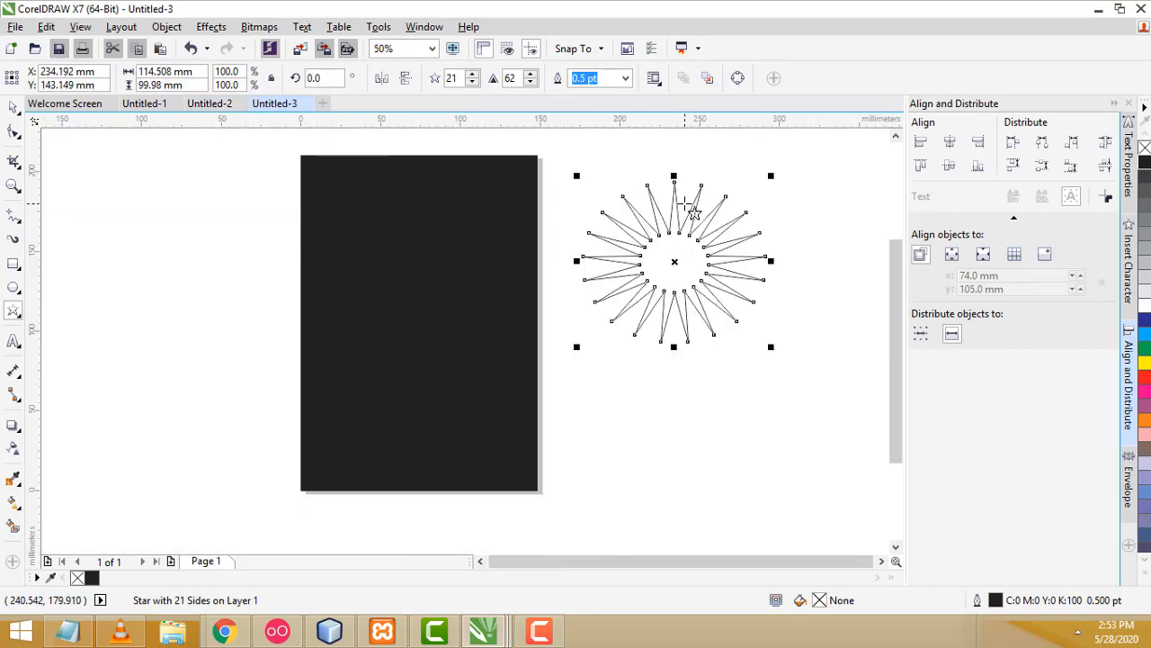
scroll(689, 193, "up", 1)
scroll(675, 200, "down", 1)
scroll(715, 208, "up", 1)
scroll(693, 213, "down", 1)
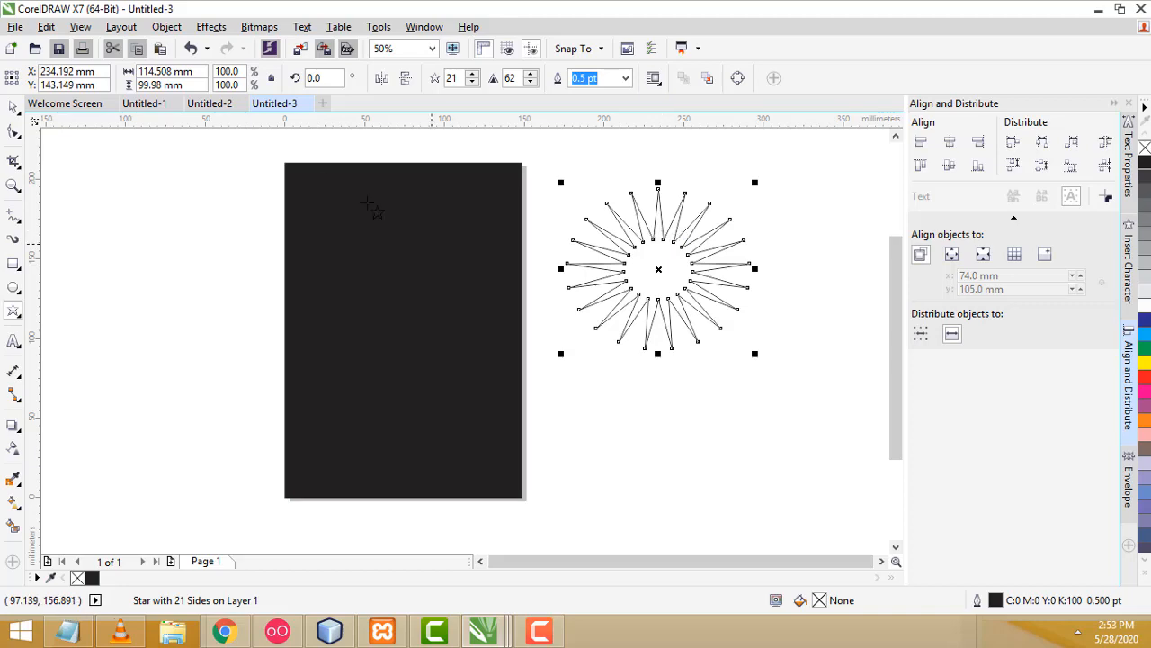
scroll(668, 219, "up", 1)
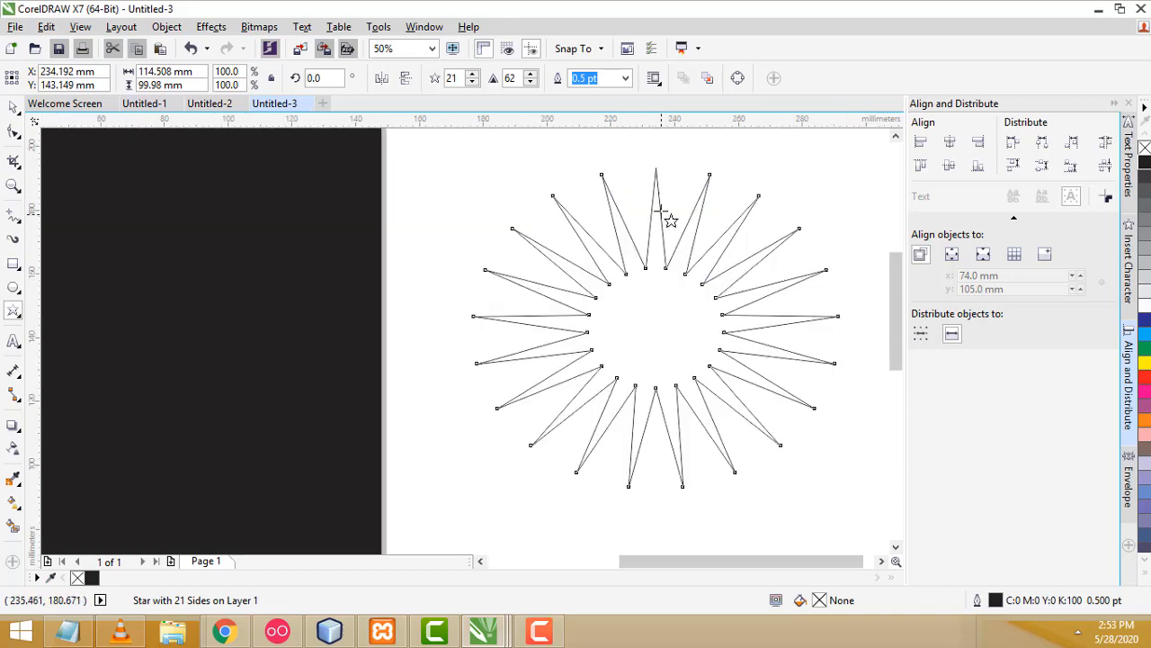
scroll(666, 225, "down", 1)
scroll(676, 233, "up", 1)
scroll(677, 234, "down", 1)
scroll(663, 236, "up", 1)
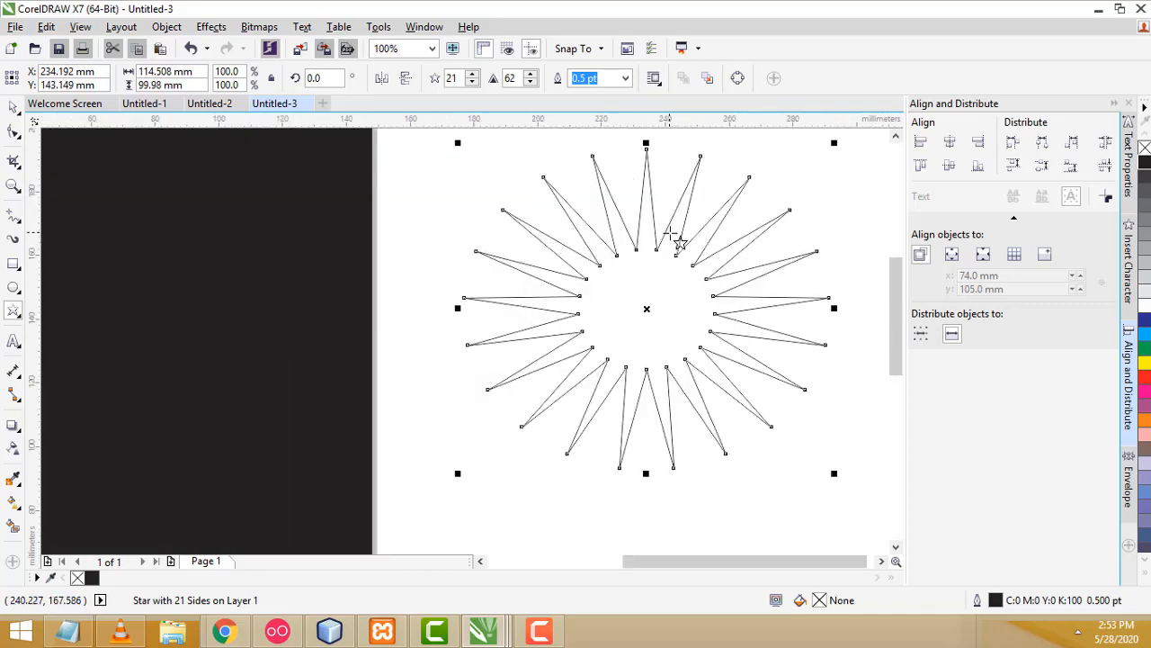
scroll(674, 244, "down", 1)
scroll(666, 261, "up", 1)
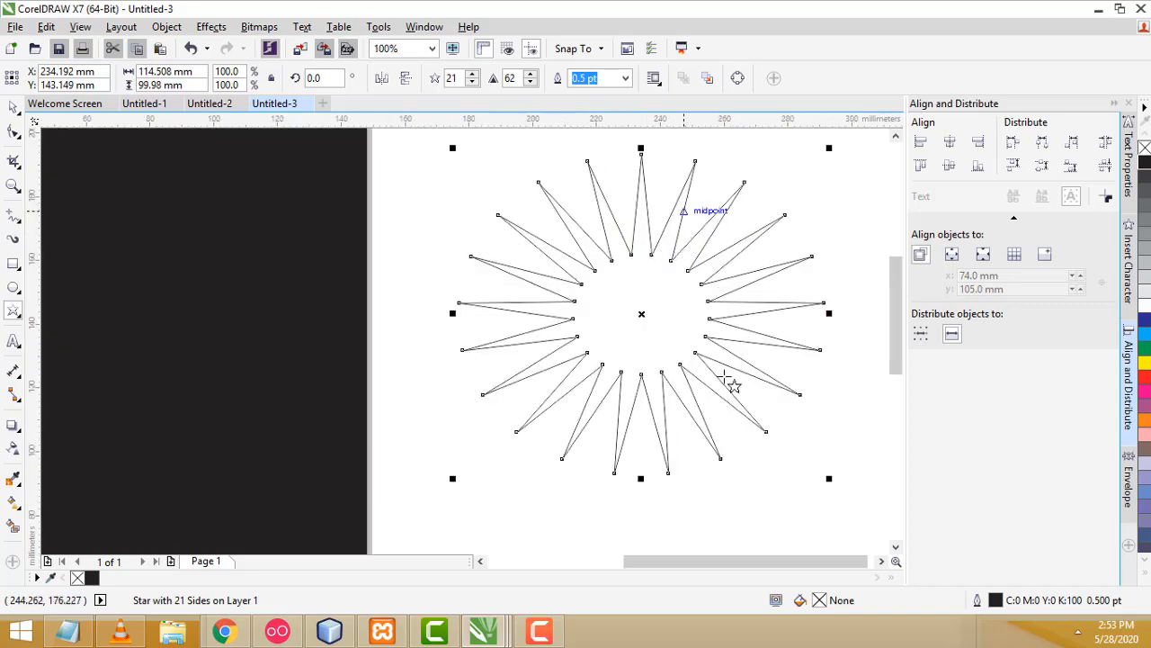
Reshape the star with the Shape tool, pulling an inner node outward until the points are short and the sharpness is 10.
left_click(12, 133)
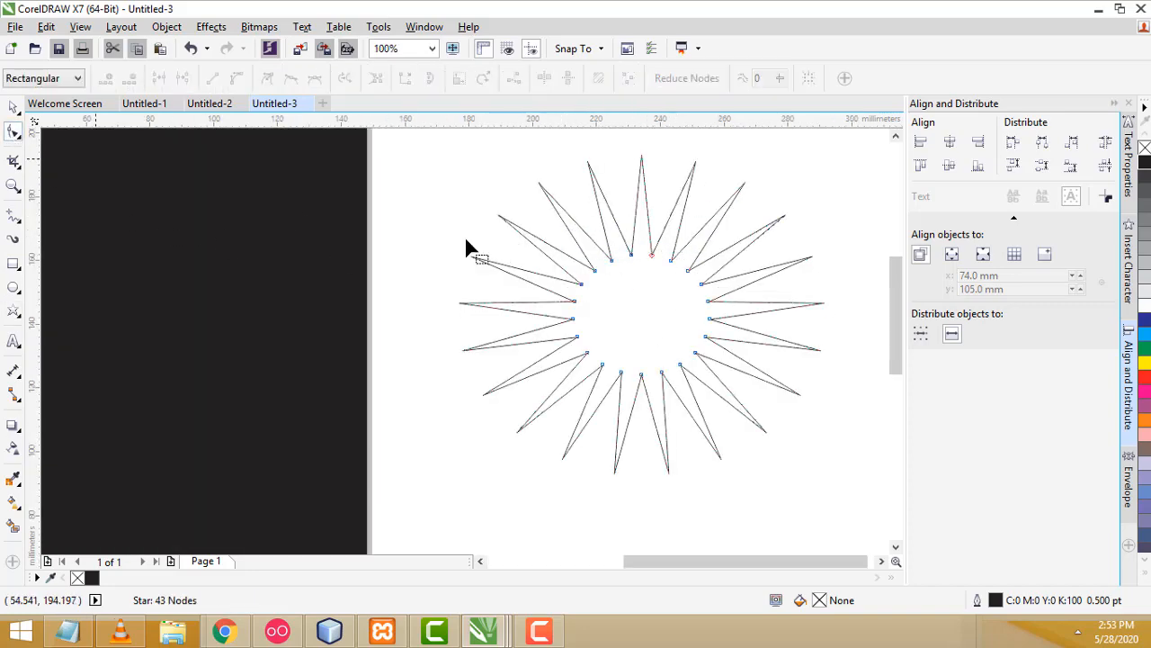
left_click_drag(611, 261, 570, 187)
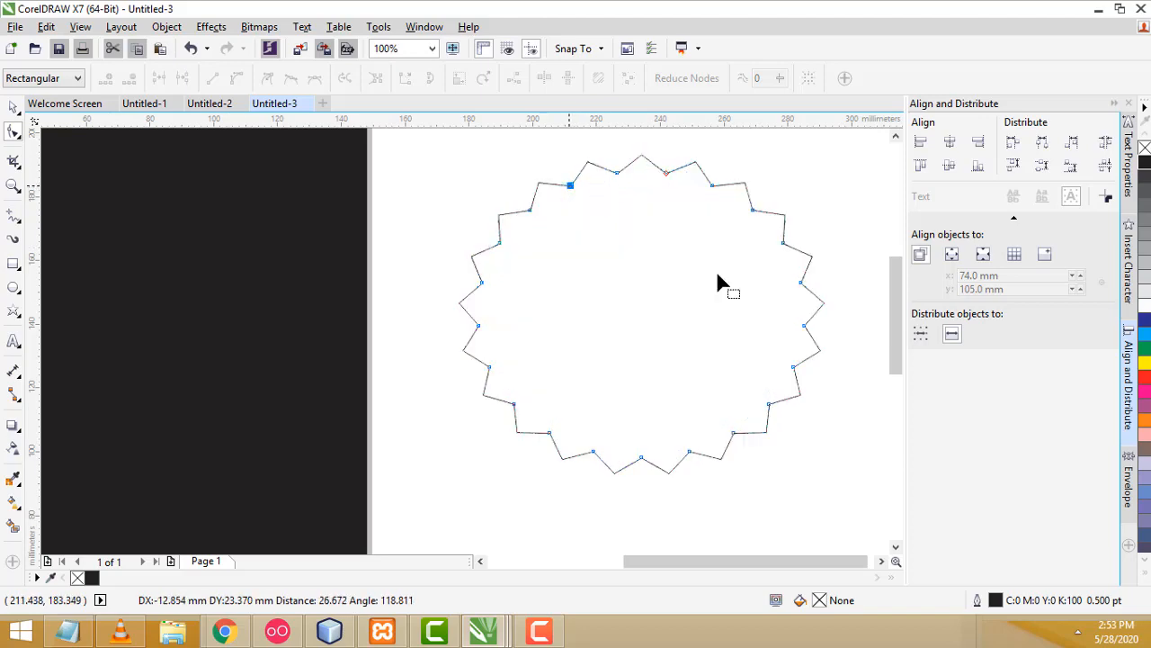
left_click(13, 106)
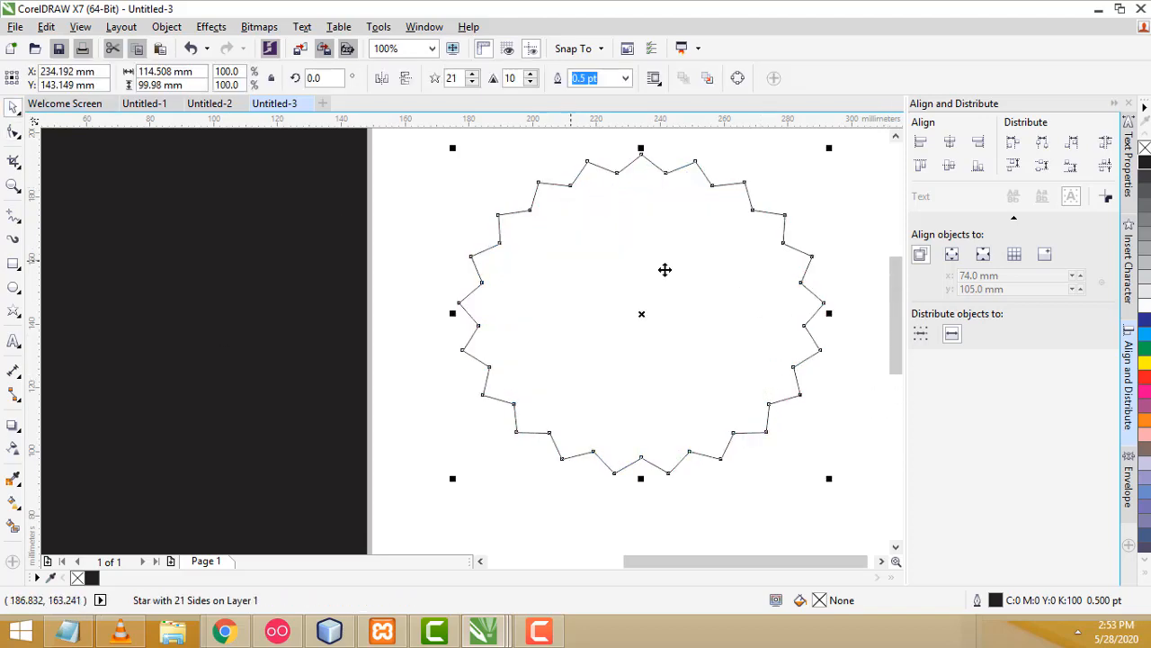
Check the badge colour in Untitled-2 and fill the star in Untitled-3 with yellow.
scroll(670, 266, "down", 2)
scroll(666, 252, "up", 1)
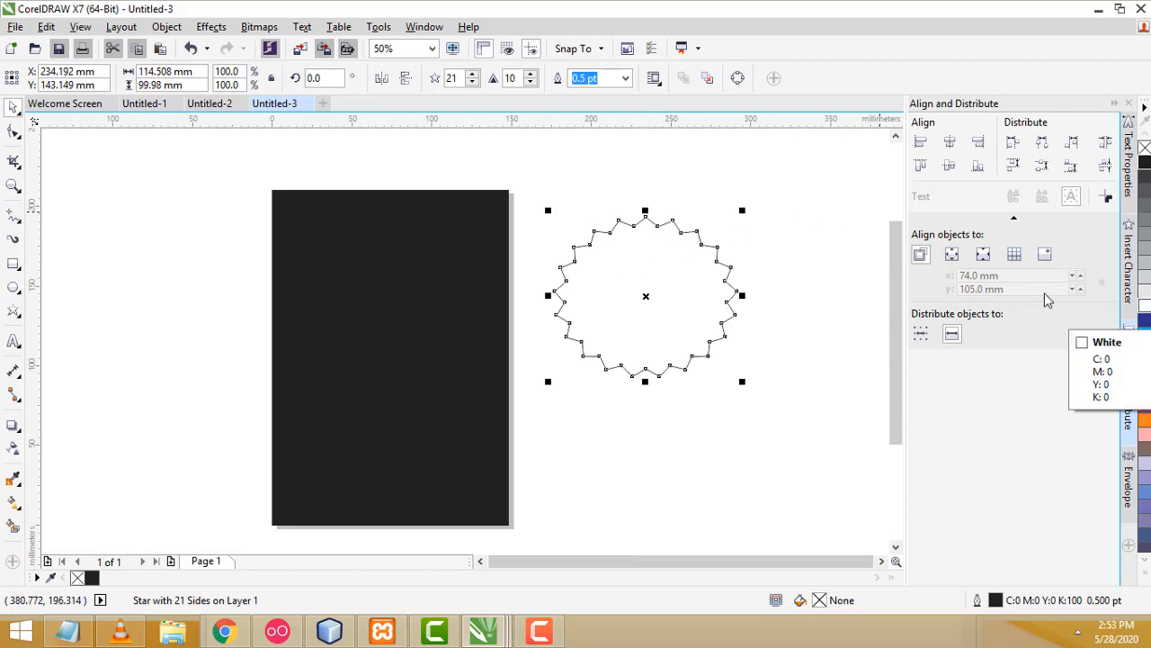
left_click(210, 104)
left_click(290, 105)
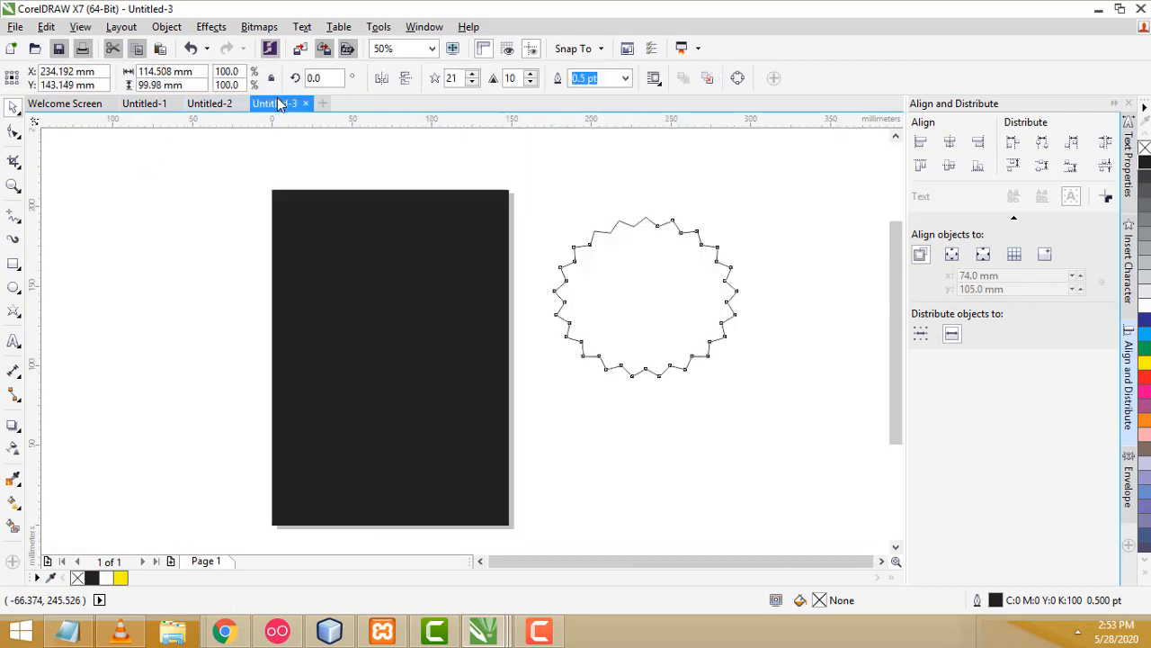
left_click(1145, 362)
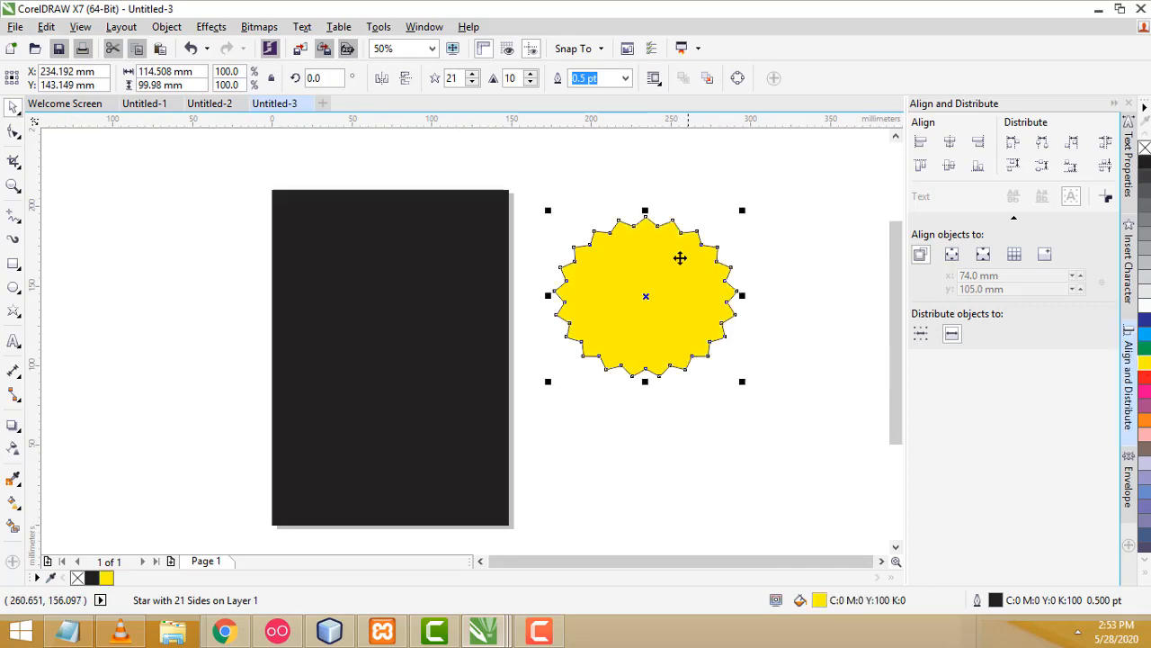
Set the yellow star's outline width to None.
scroll(678, 254, "up", 1)
left_click(790, 241)
left_click(709, 260)
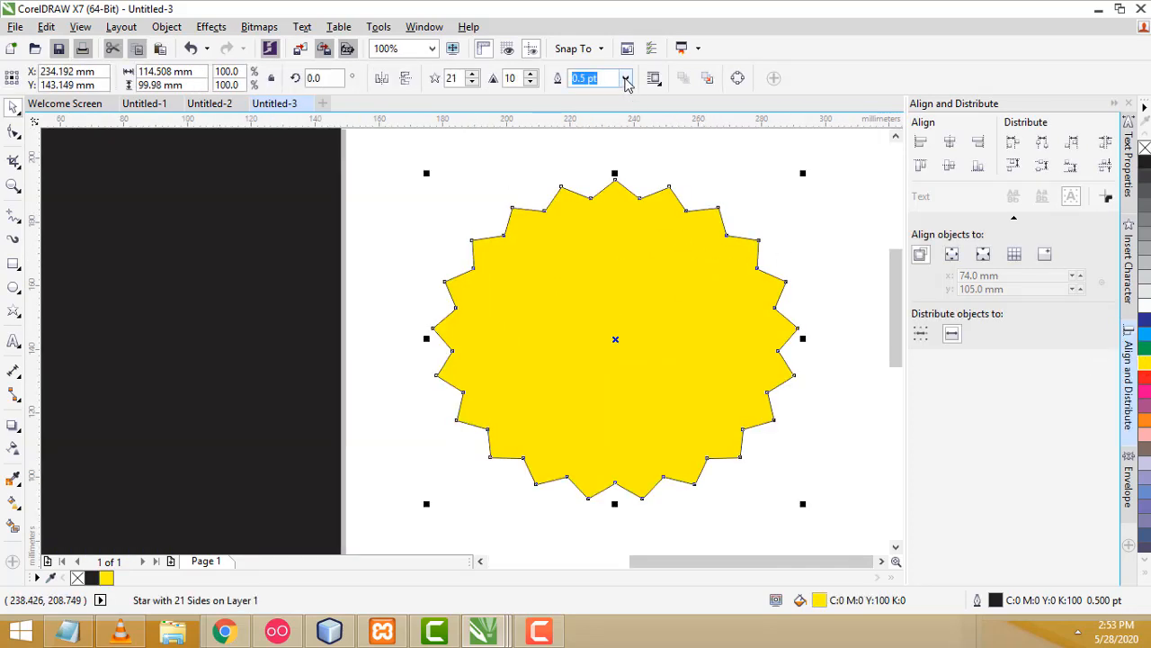
left_click(627, 79)
left_click(586, 96)
left_click(763, 172)
scroll(717, 249, "down", 1)
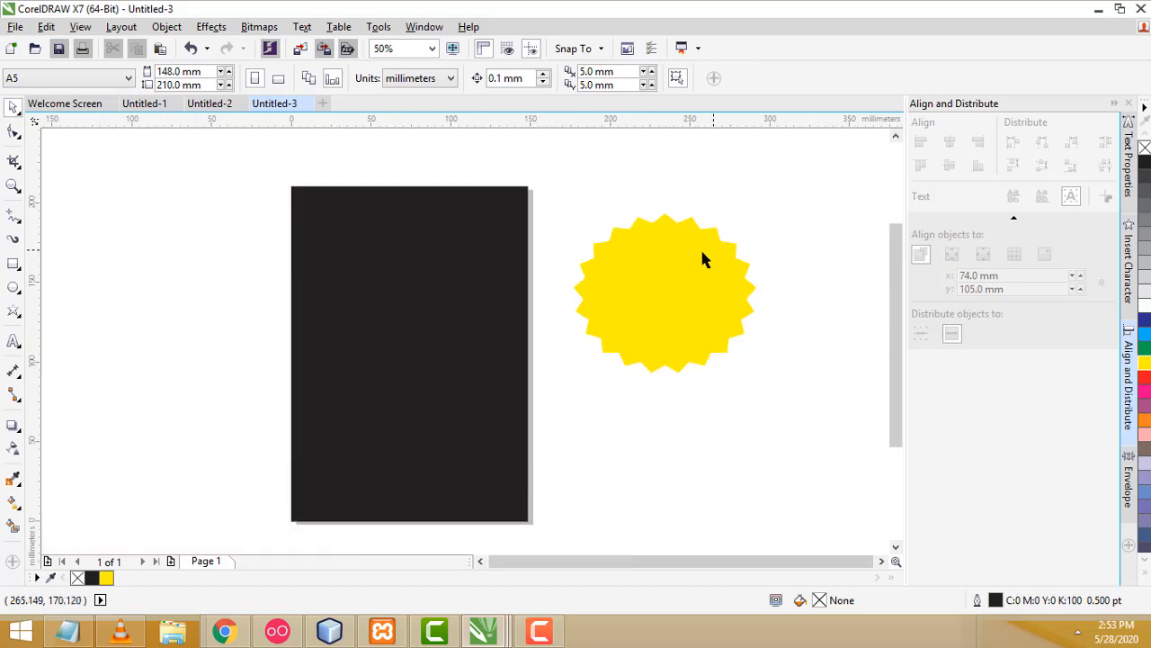
Shift the yellow star slightly and scale it down proportionally to about 44 by 39 mm.
left_click(676, 259)
left_click_drag(700, 284, 711, 321)
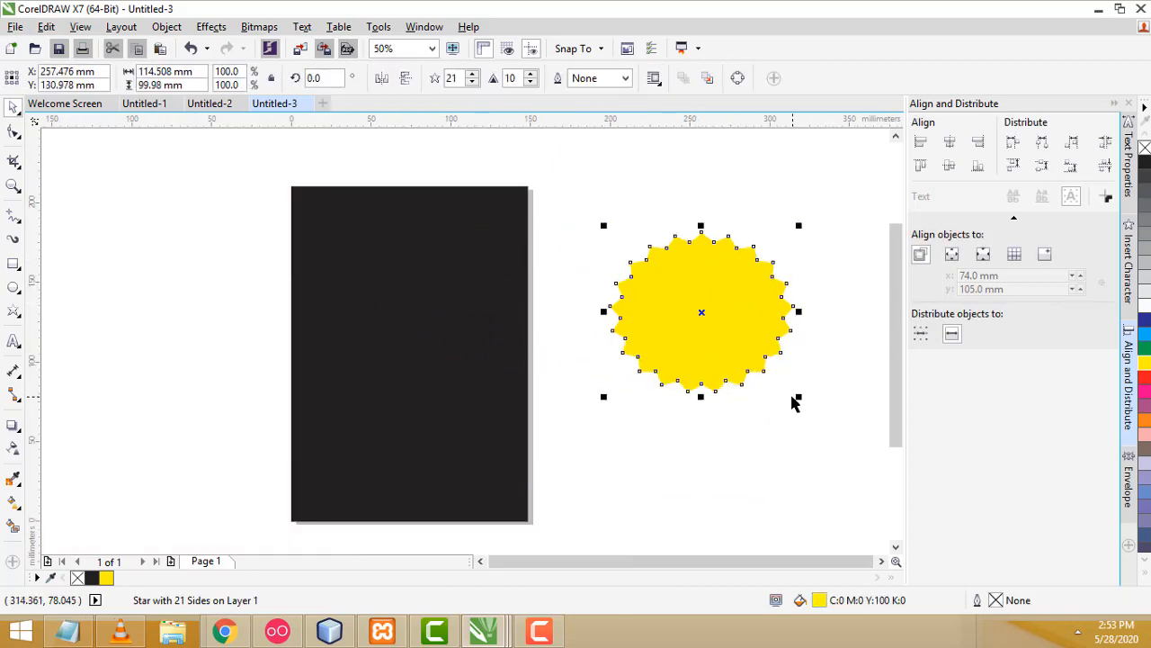
left_click_drag(799, 396, 774, 367)
left_click(715, 308)
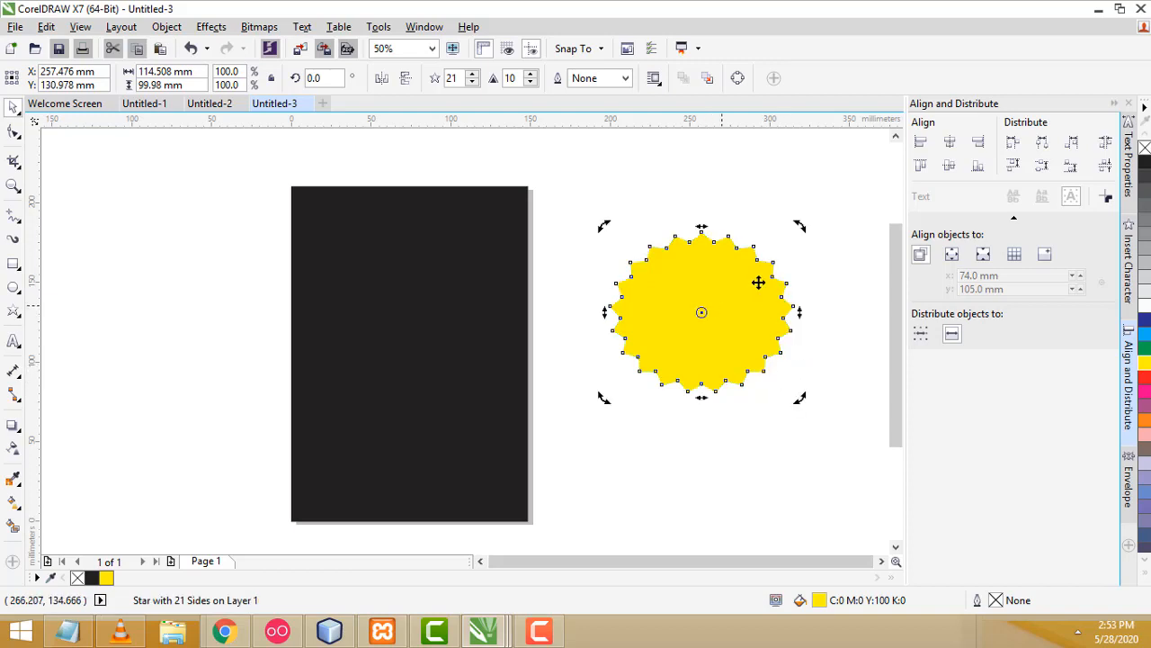
left_click(727, 284)
left_click_drag(800, 226, 685, 313)
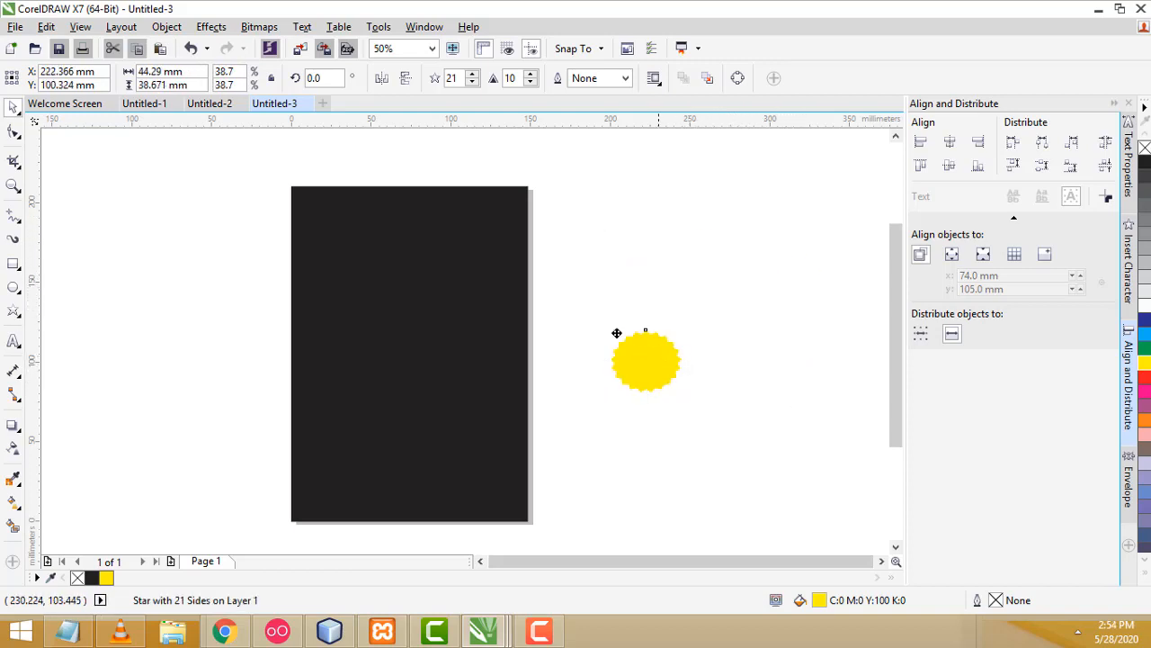
Move the yellow star onto the black rectangle, near the middle of its upper part.
left_click_drag(645, 350, 412, 231)
scroll(342, 215, "up", 2)
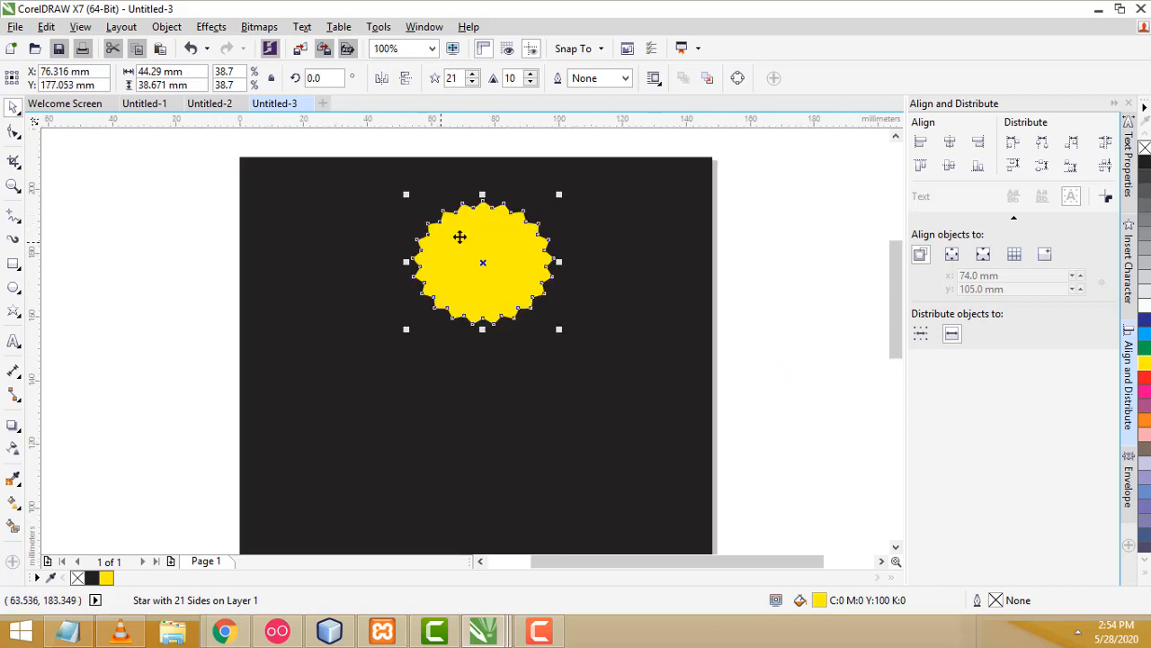
left_click(759, 226)
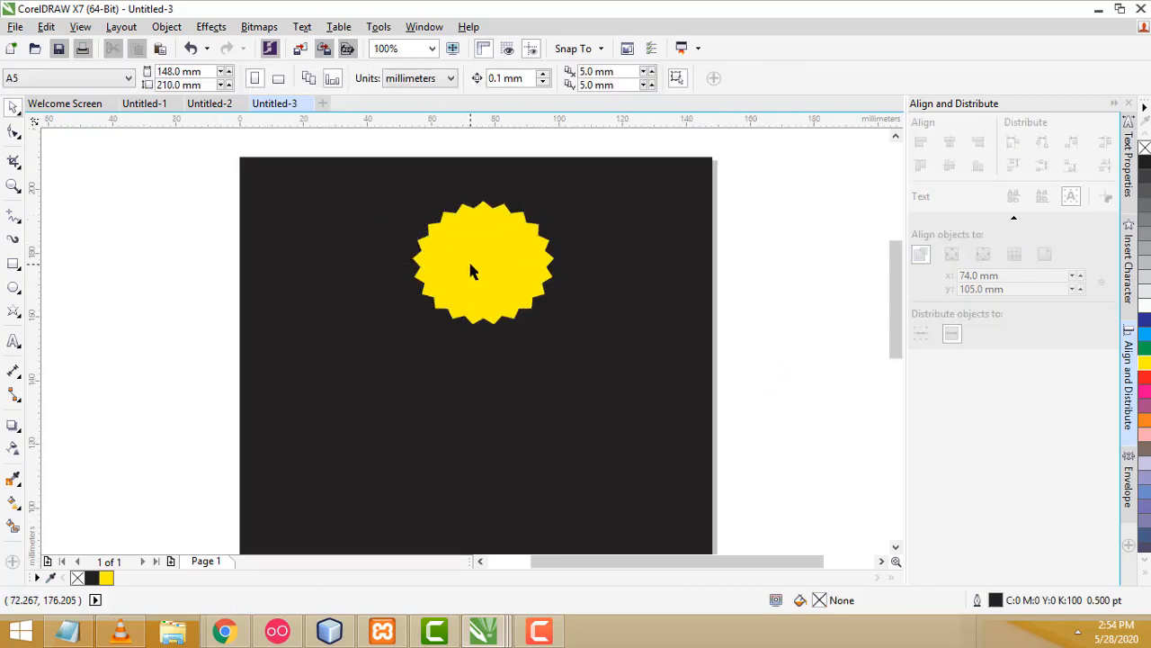
Align the yellow star horizontally with the centre of the black rectangle.
left_click(473, 274)
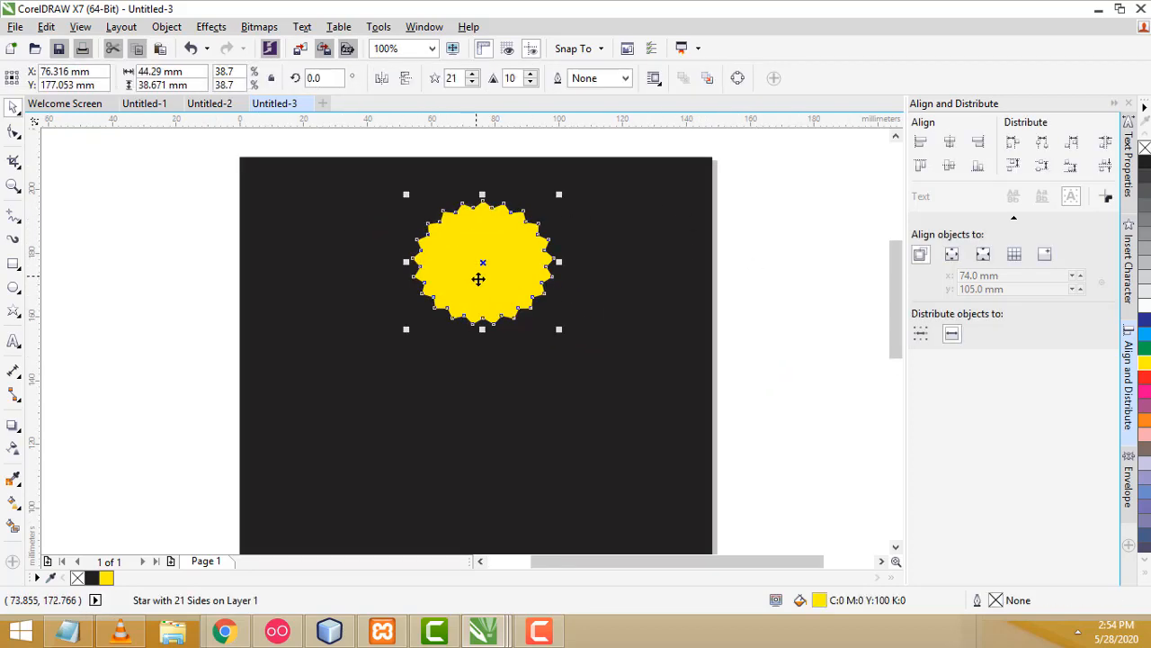
left_click(681, 215, "shift")
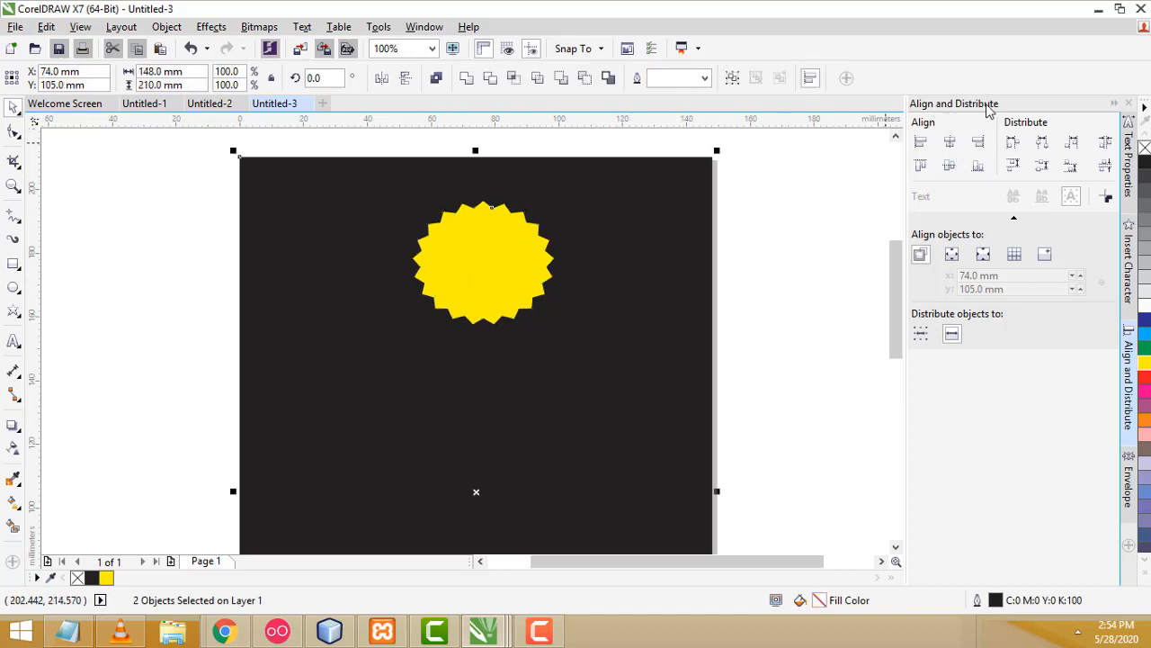
left_click(809, 81)
left_click(811, 80)
left_click(951, 143)
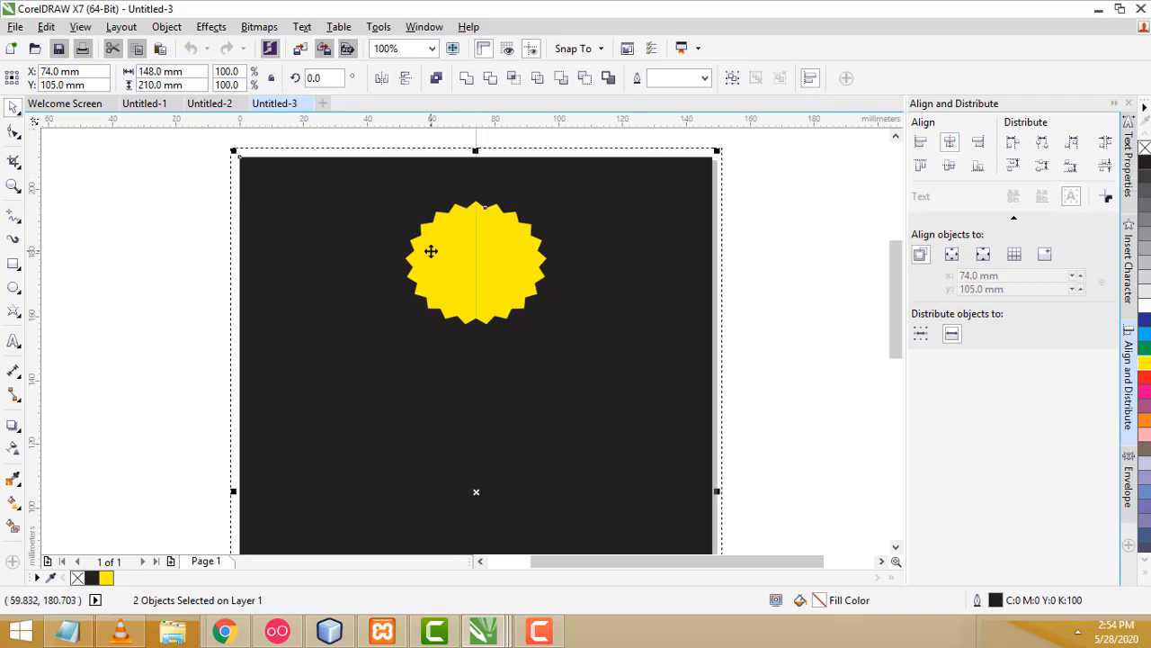
left_click(773, 244)
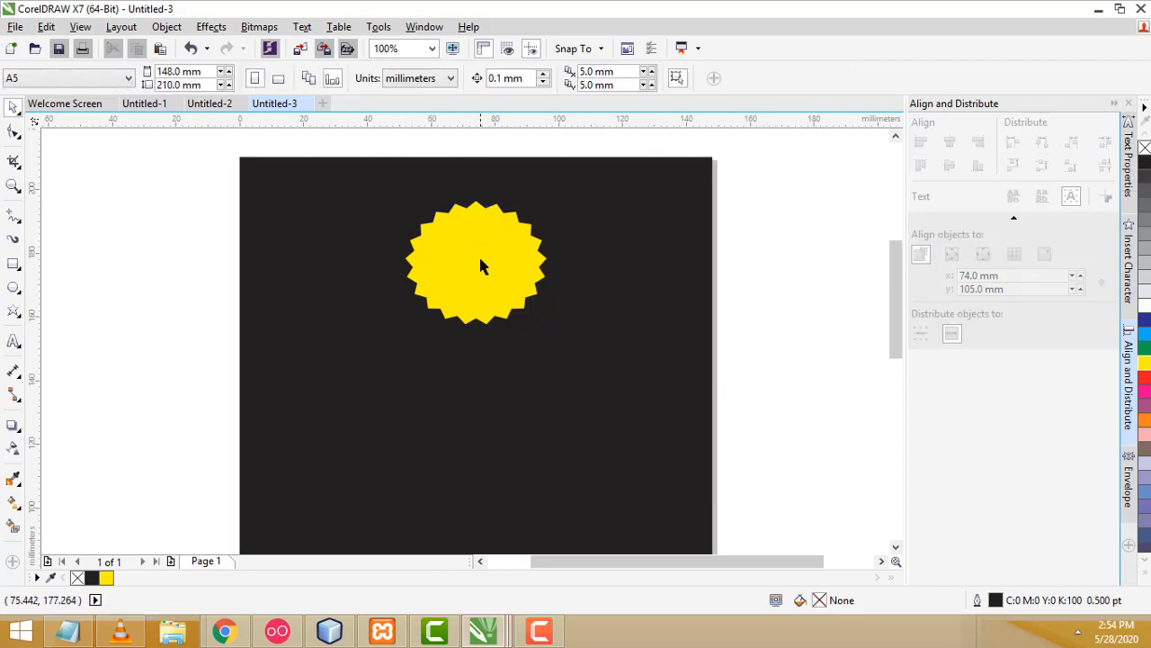
Add the letter "G" as black 24 pt Arial text on the yellow star.
scroll(461, 254, "up", 1)
scroll(462, 255, "down", 1)
scroll(472, 254, "up", 1)
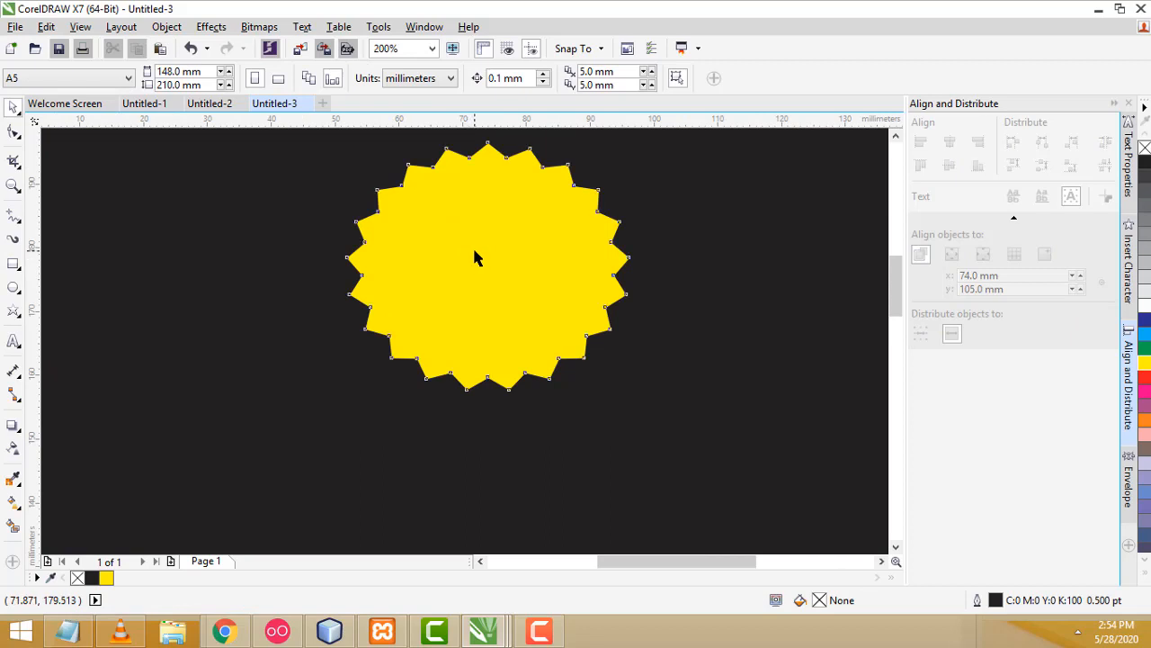
left_click(473, 254)
left_click(13, 346)
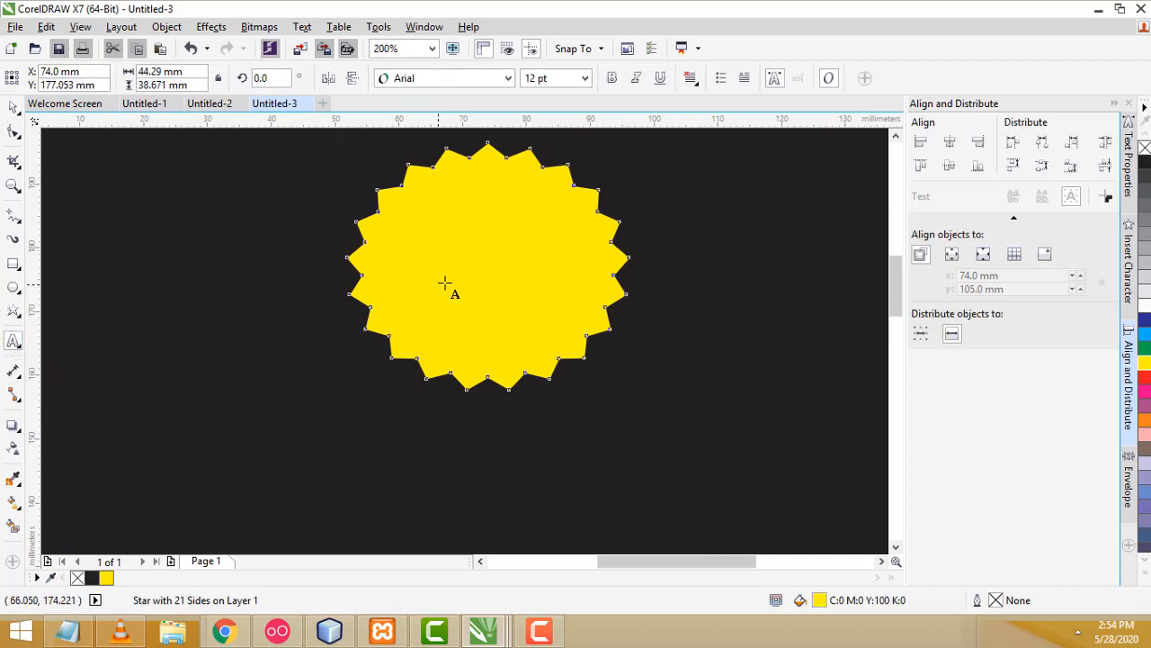
left_click(450, 281)
type("G")
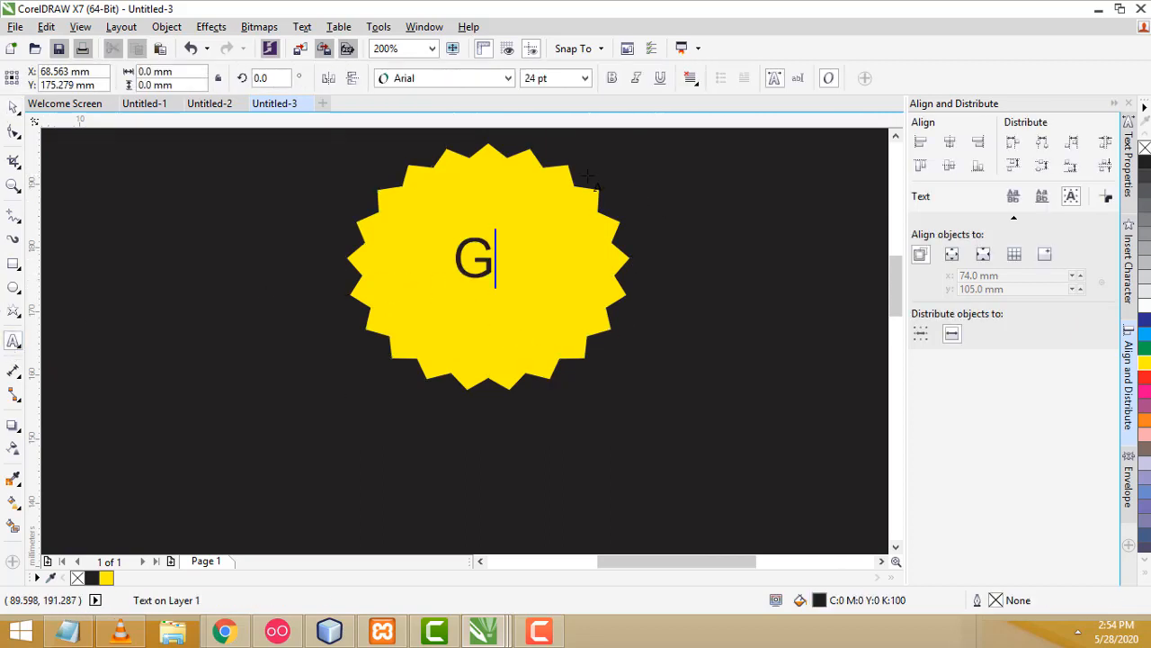
Change the font of the letter G on the star to Century Gothic (Bold).
key("Escape")
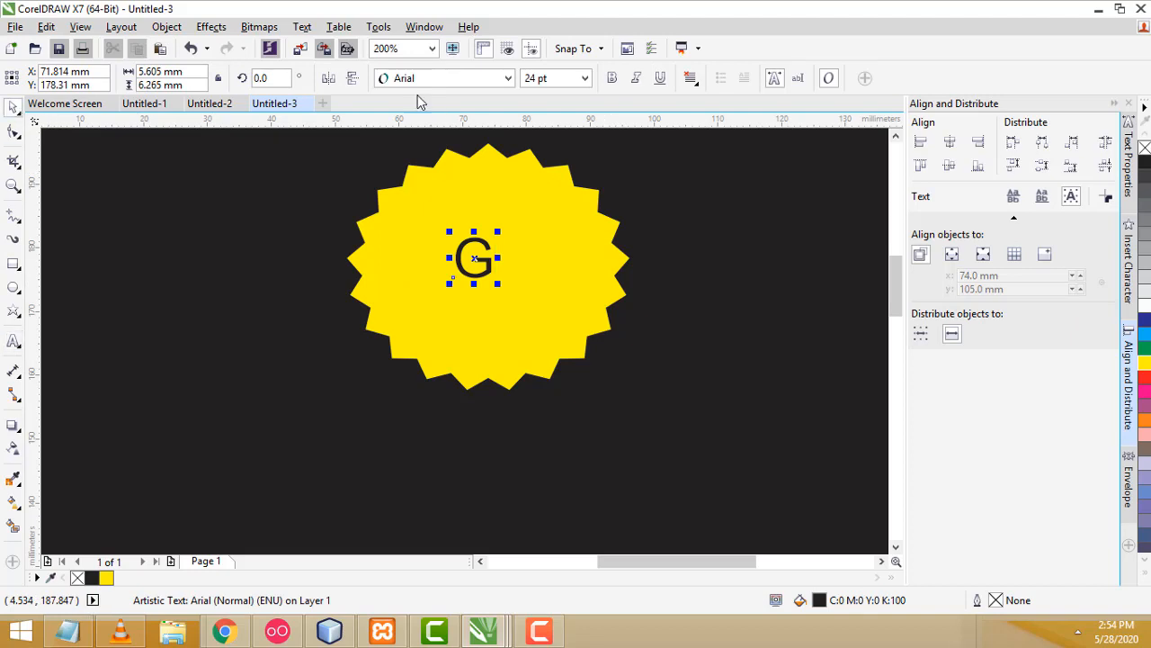
left_click(423, 79)
mouse_move(450, 127)
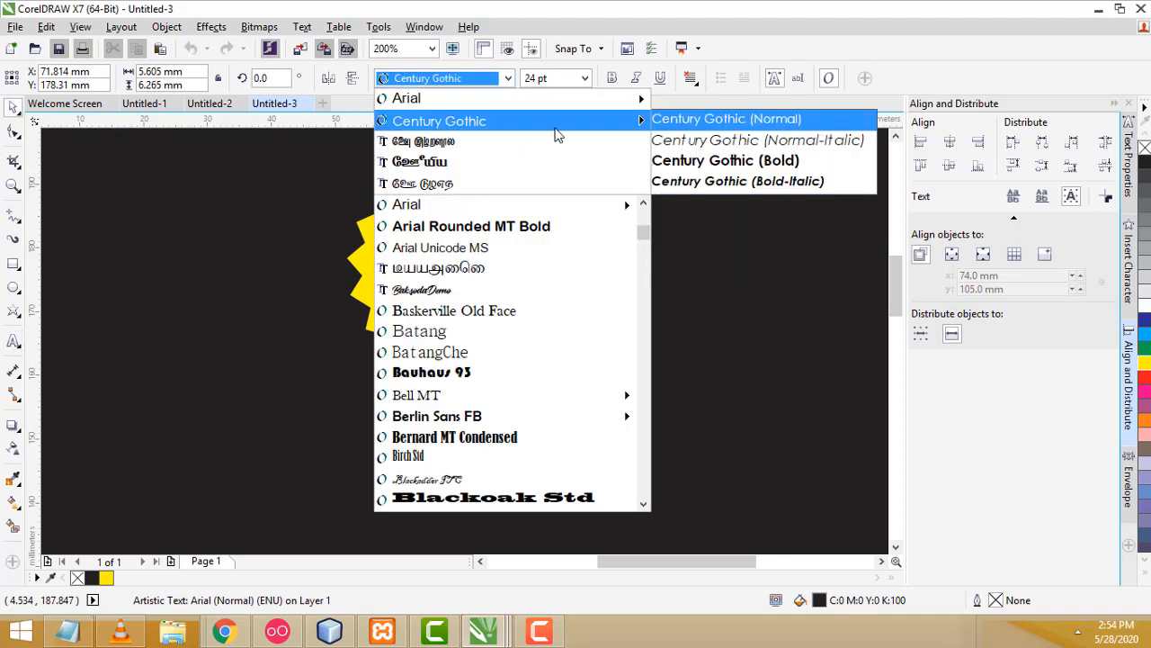
left_click(692, 162)
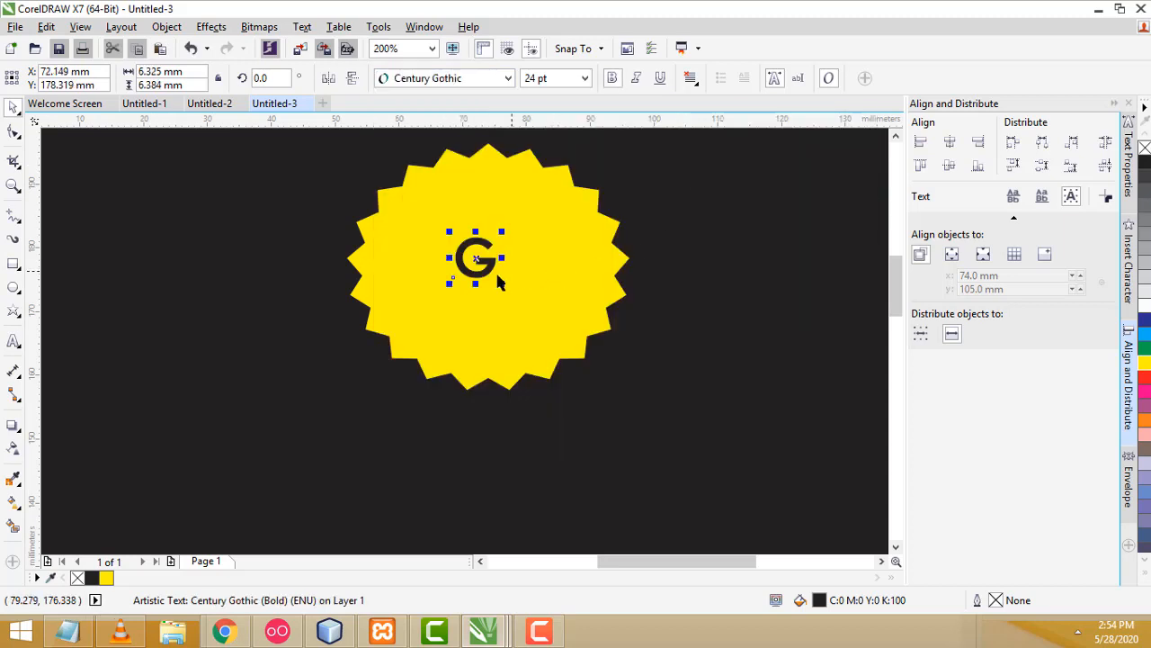
Enlarge the letter G proportionally to about 28 by 29 mm so it fills the middle of the yellow star.
left_click_drag(500, 282, 599, 335)
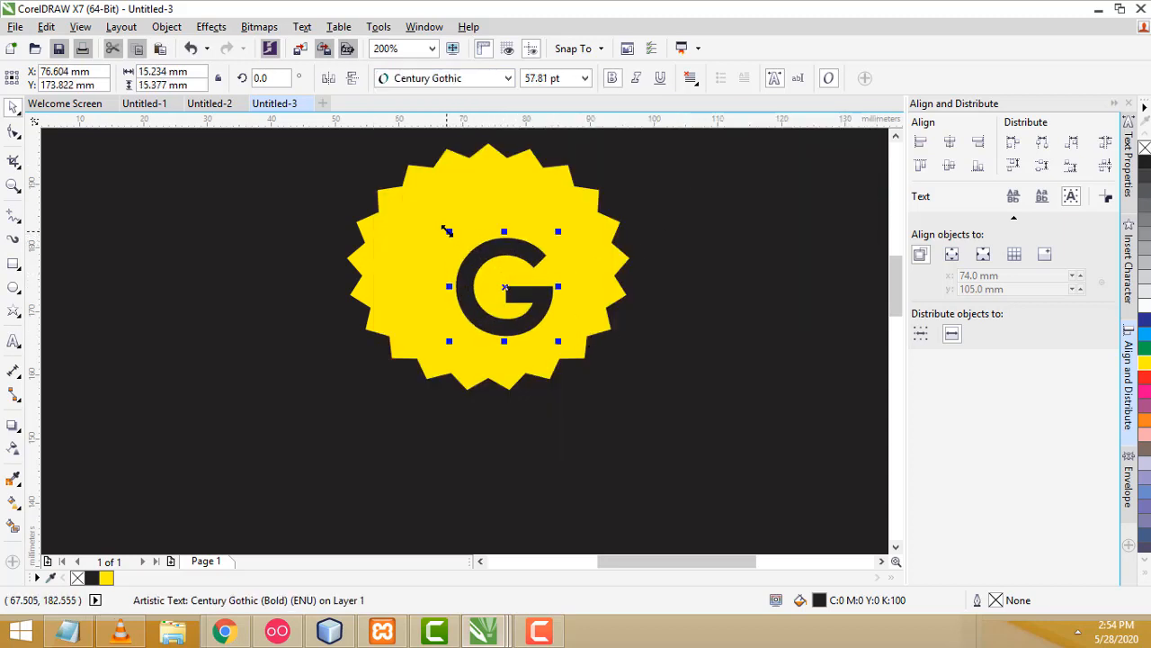
left_click_drag(447, 232, 378, 183)
mouse_move(552, 272)
left_mouse_down()
mouse_move(536, 279)
mouse_move(546, 280)
left_mouse_up()
scroll(806, 240, "down", 2)
left_click(871, 255)
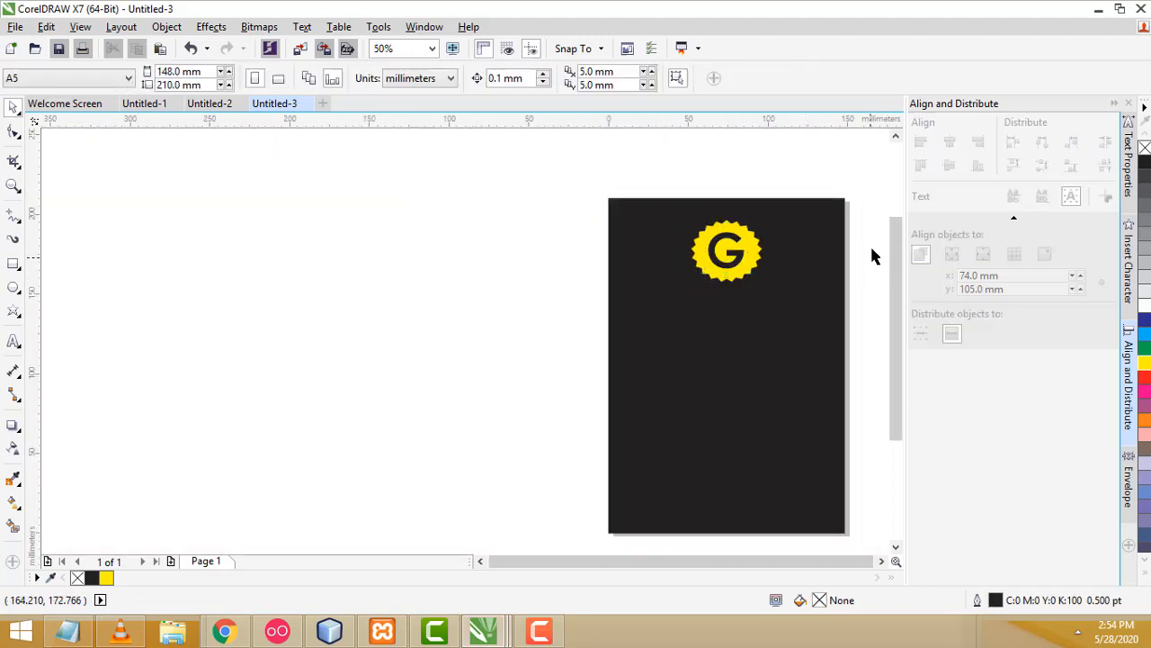
scroll(871, 255, "up", 1)
scroll(618, 242, "up", 1)
left_click(564, 230)
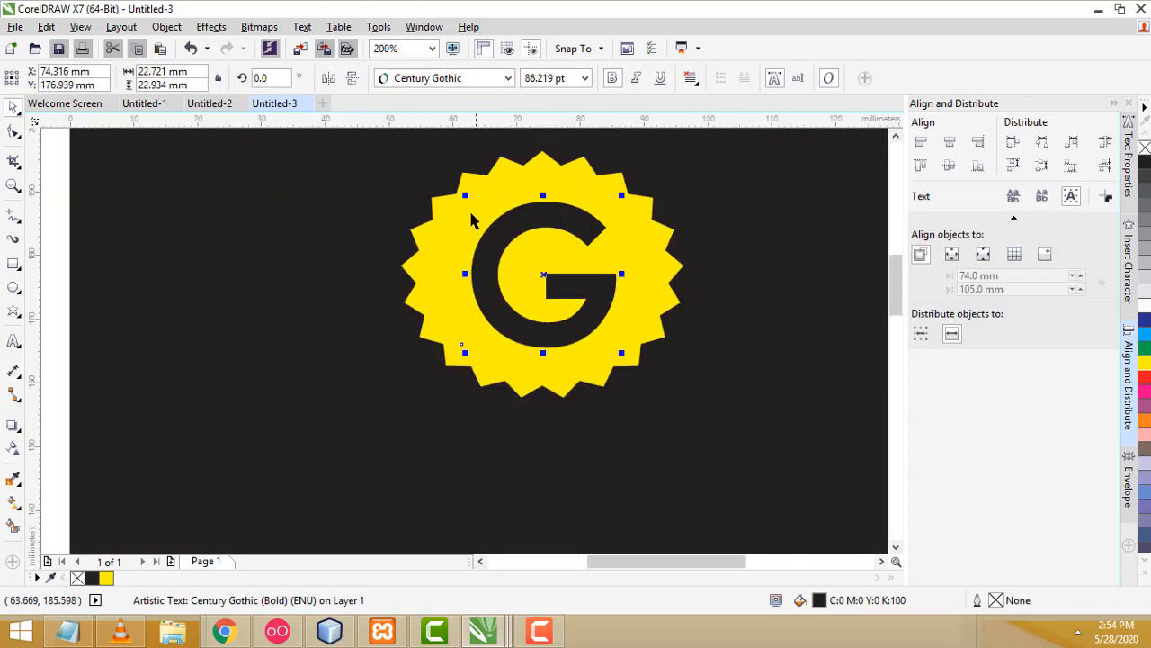
left_click_drag(464, 195, 443, 178)
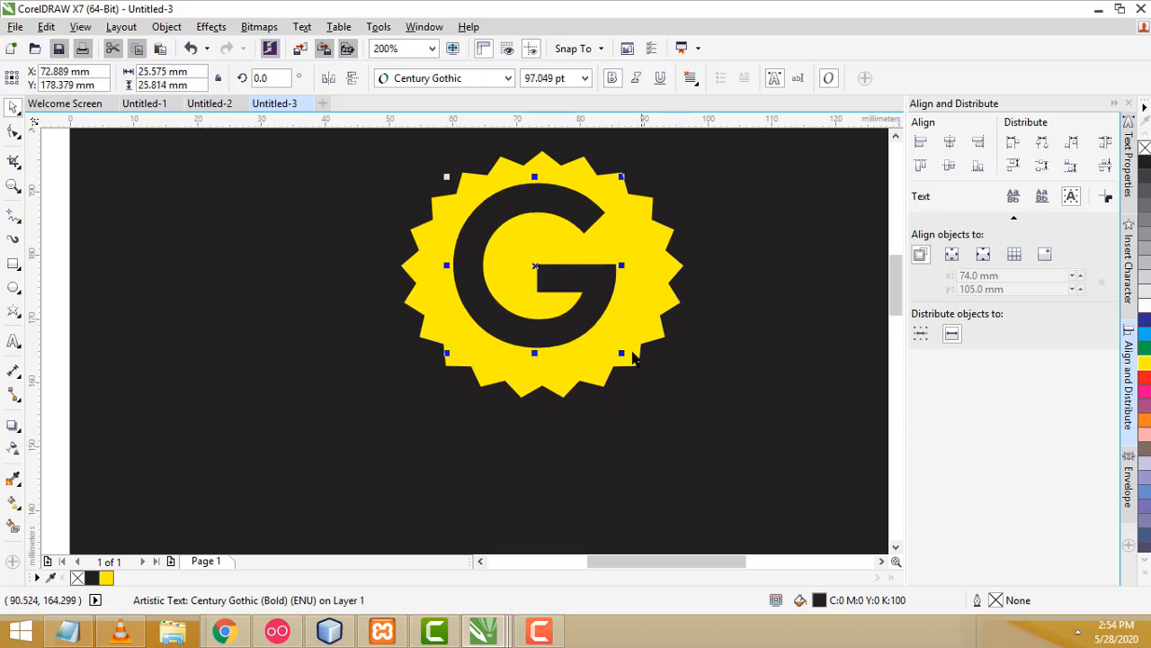
left_click_drag(627, 354, 636, 372)
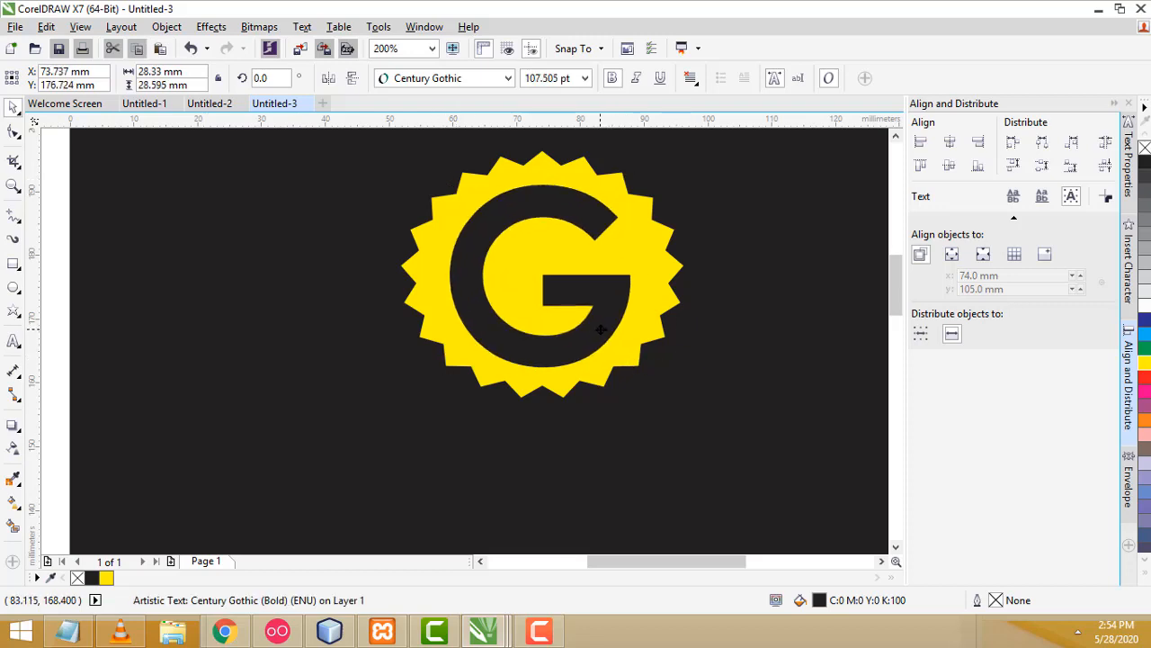
Align the letter G horizontally with the centre of the yellow star.
left_click(589, 338)
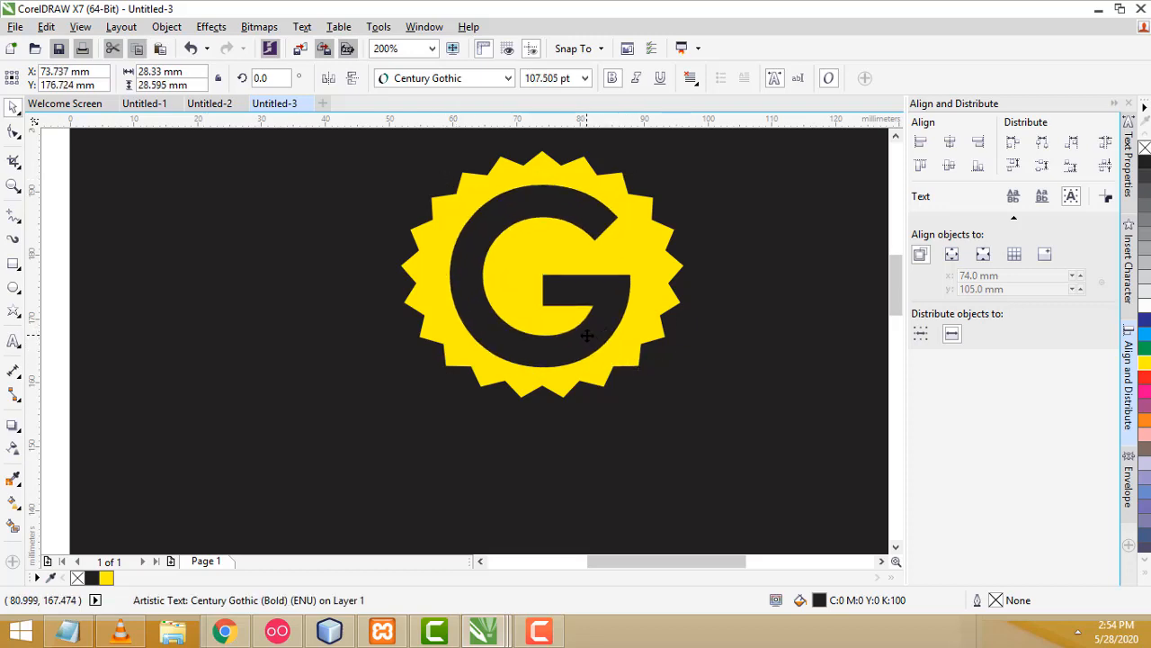
left_click(629, 244, "shift")
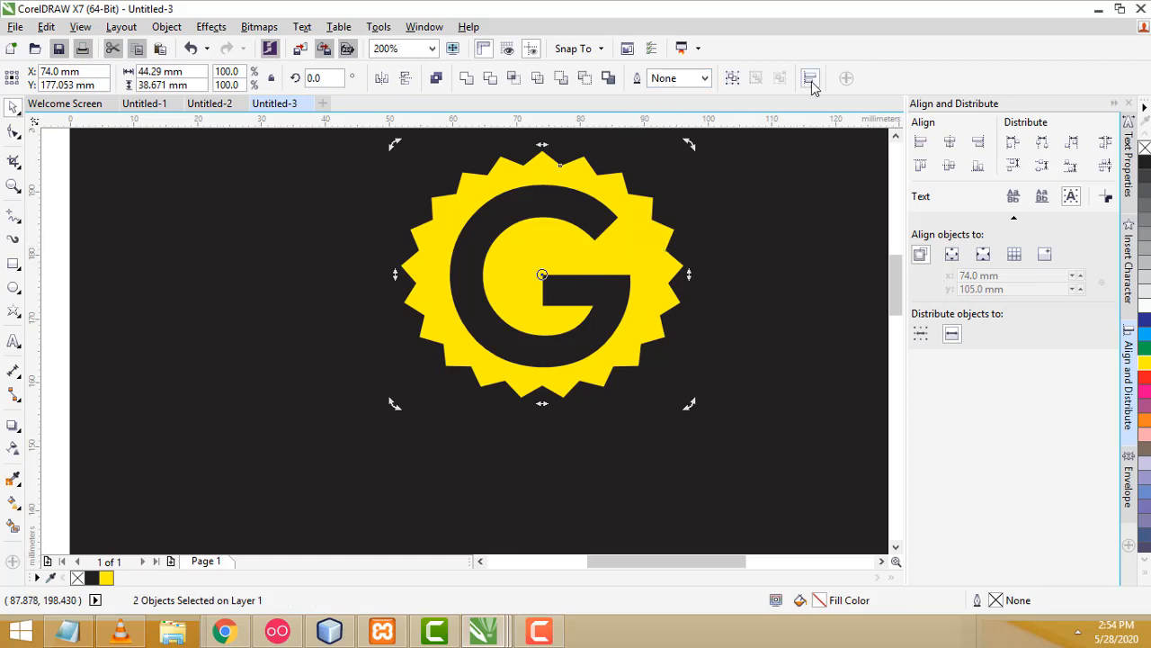
left_click(950, 141)
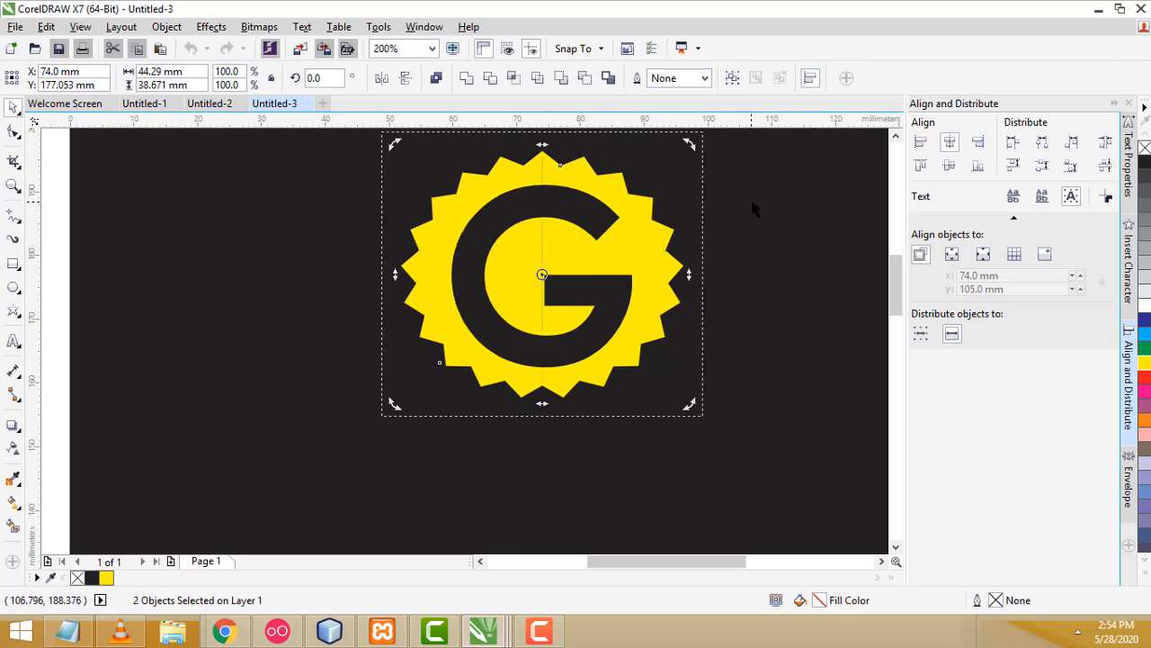
scroll(754, 208, "down", 1)
left_click(272, 238)
Switch the letter G on the star to the thinner Century Gothic (Normal) style.
scroll(647, 196, "up", 1)
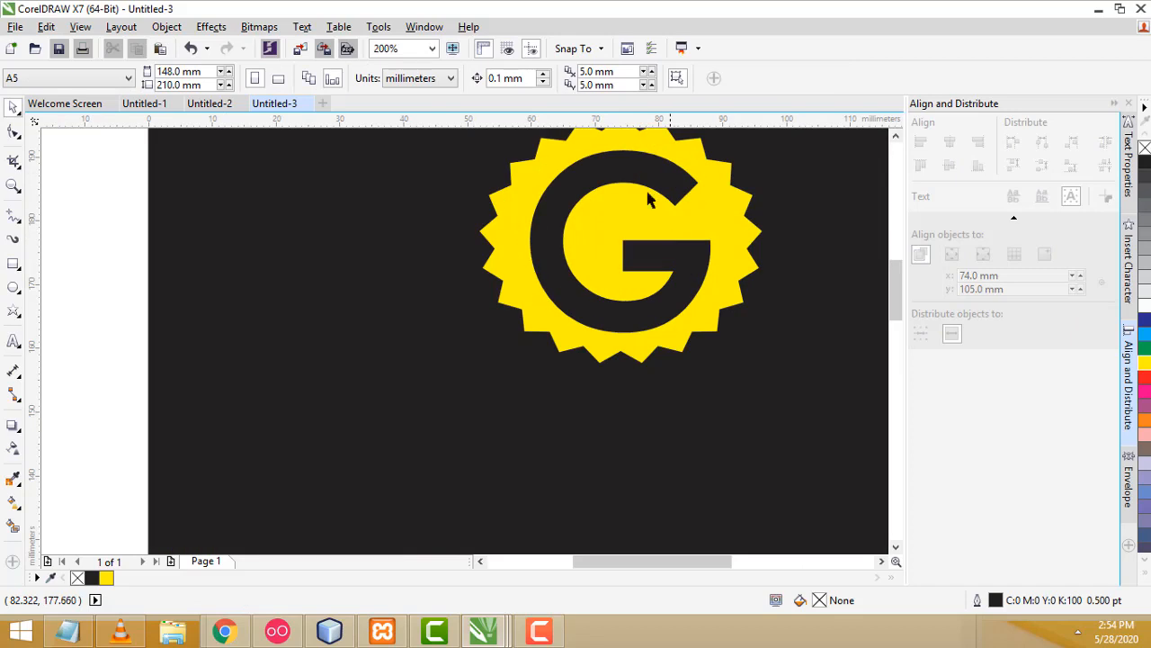
left_click(633, 165)
left_click(479, 81)
mouse_move(512, 100)
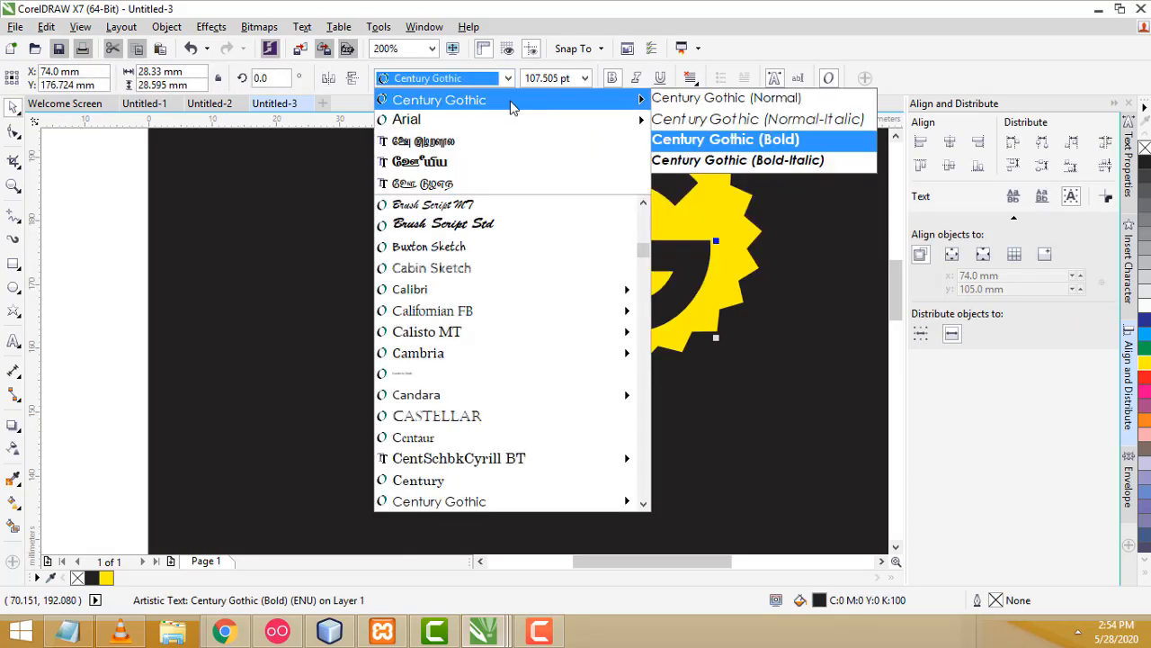
left_click(700, 98)
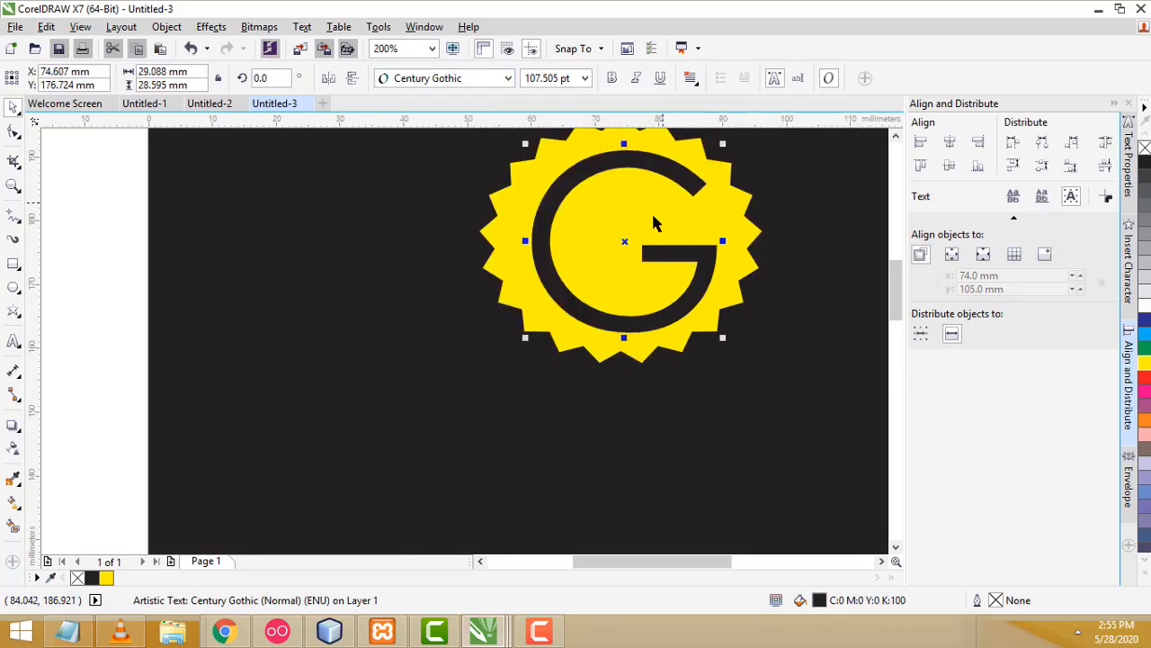
scroll(756, 222, "down", 2)
scroll(874, 200, "up", 1)
left_click(864, 200)
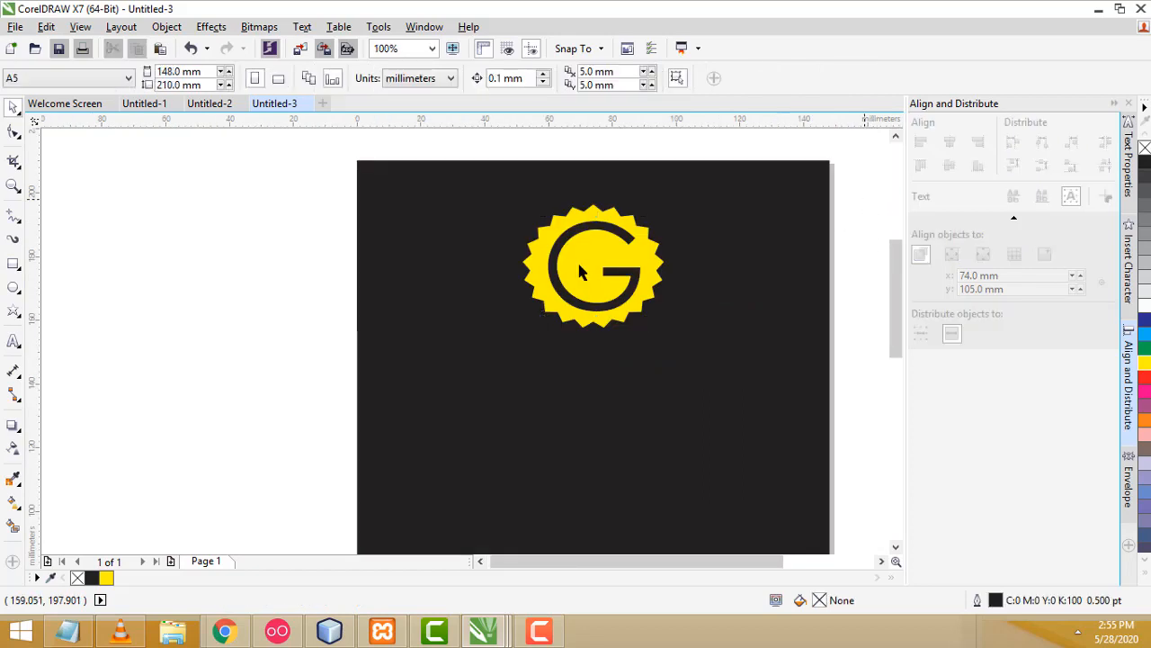
left_click(606, 229)
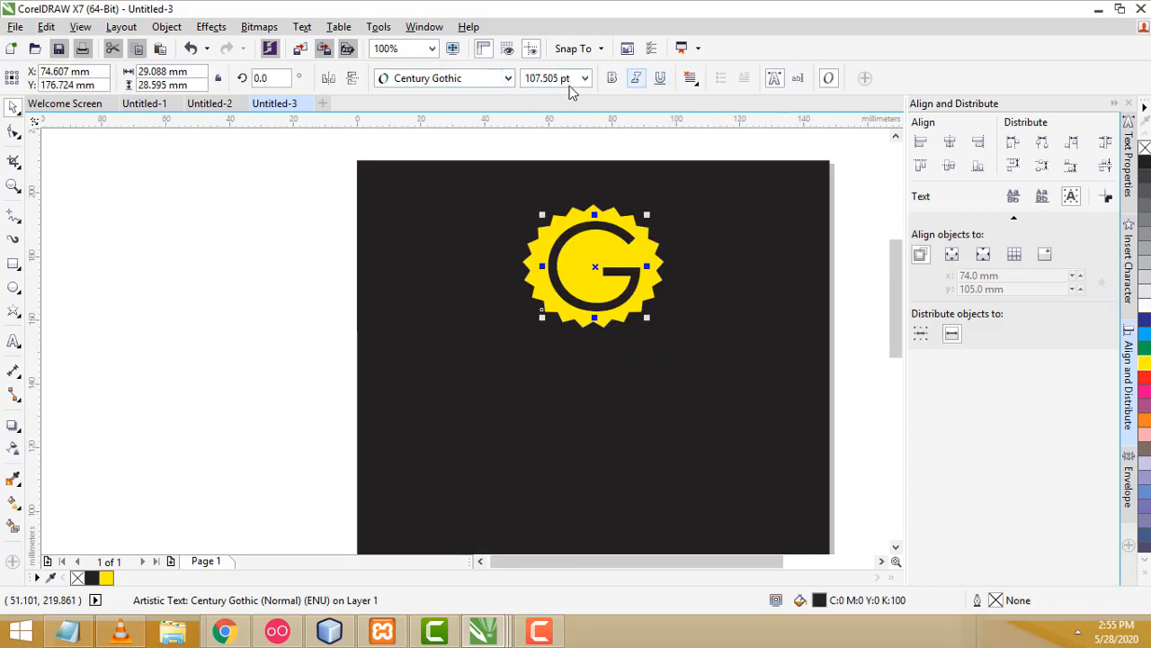
left_click(477, 78)
mouse_move(490, 110)
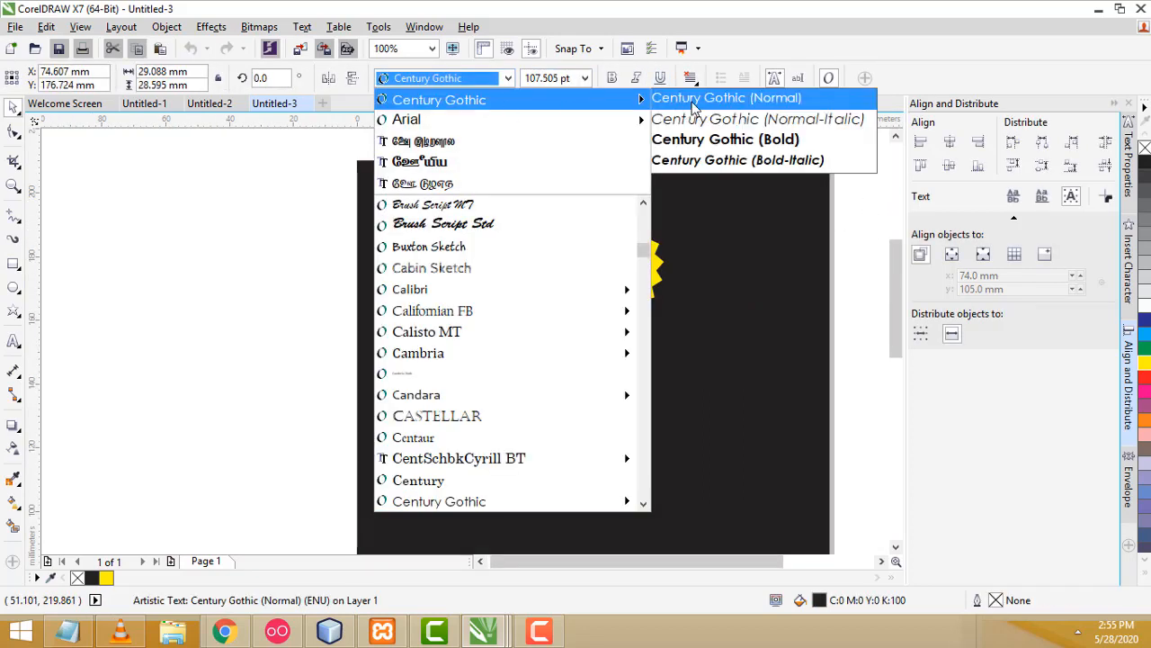
left_click(694, 100)
left_click(173, 320)
Compare the logo with the reference brochure cover in the Untitled-2 document and return to Untitled-3.
scroll(172, 321, "down", 1)
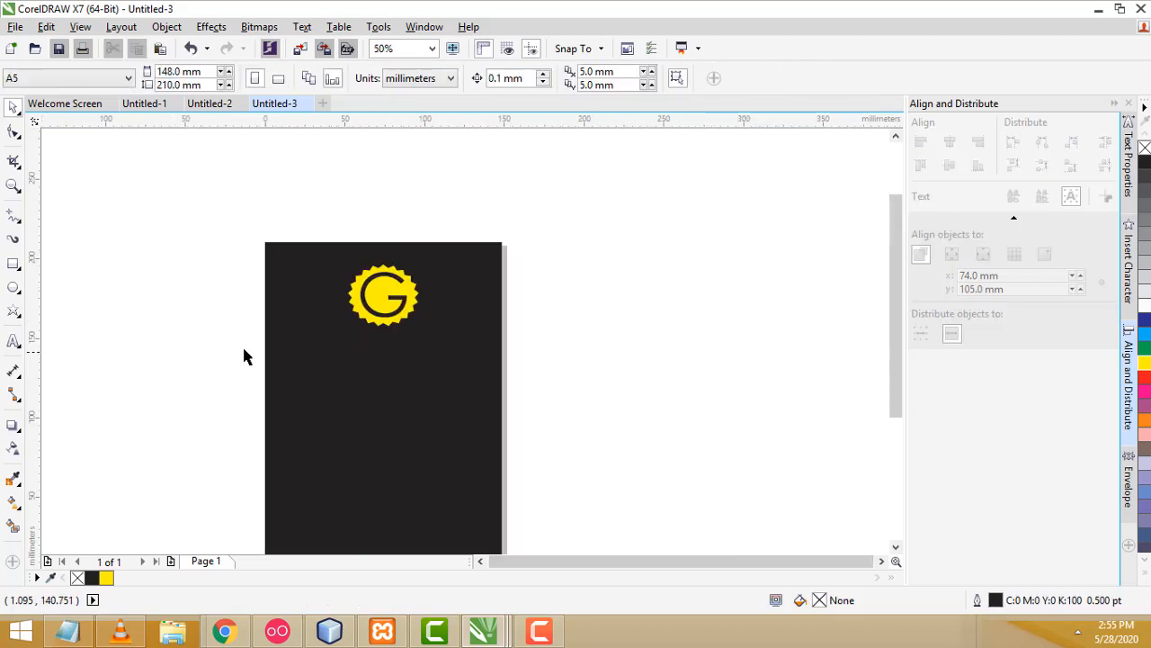
scroll(243, 357, "down", 1)
scroll(195, 354, "up", 2)
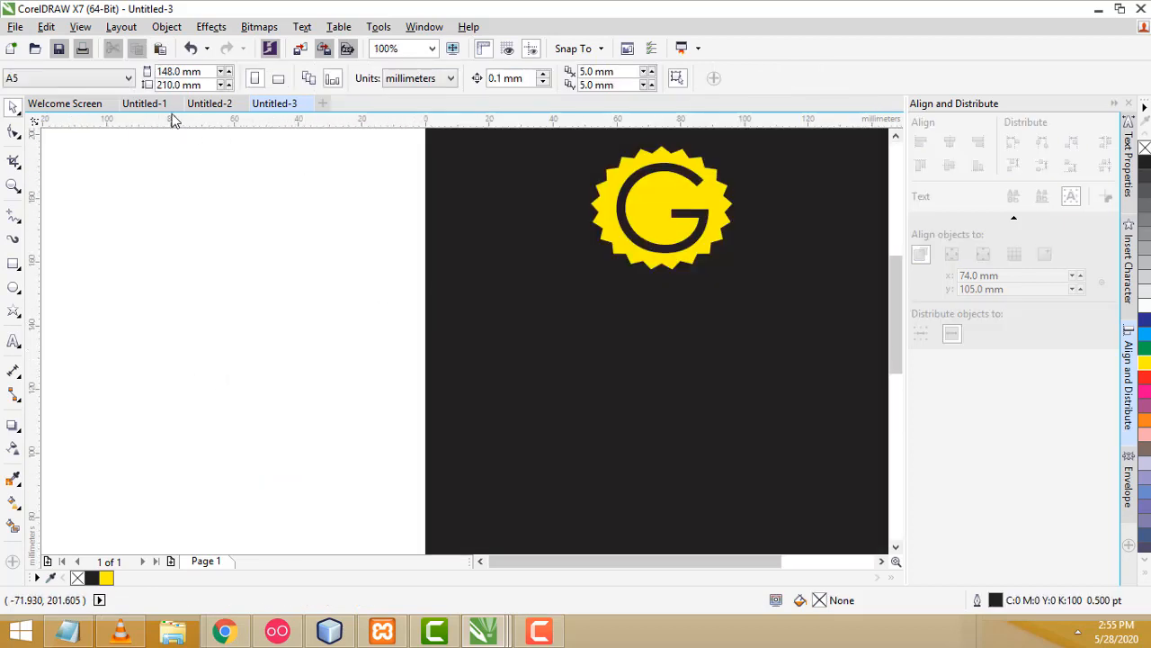
left_click(210, 104)
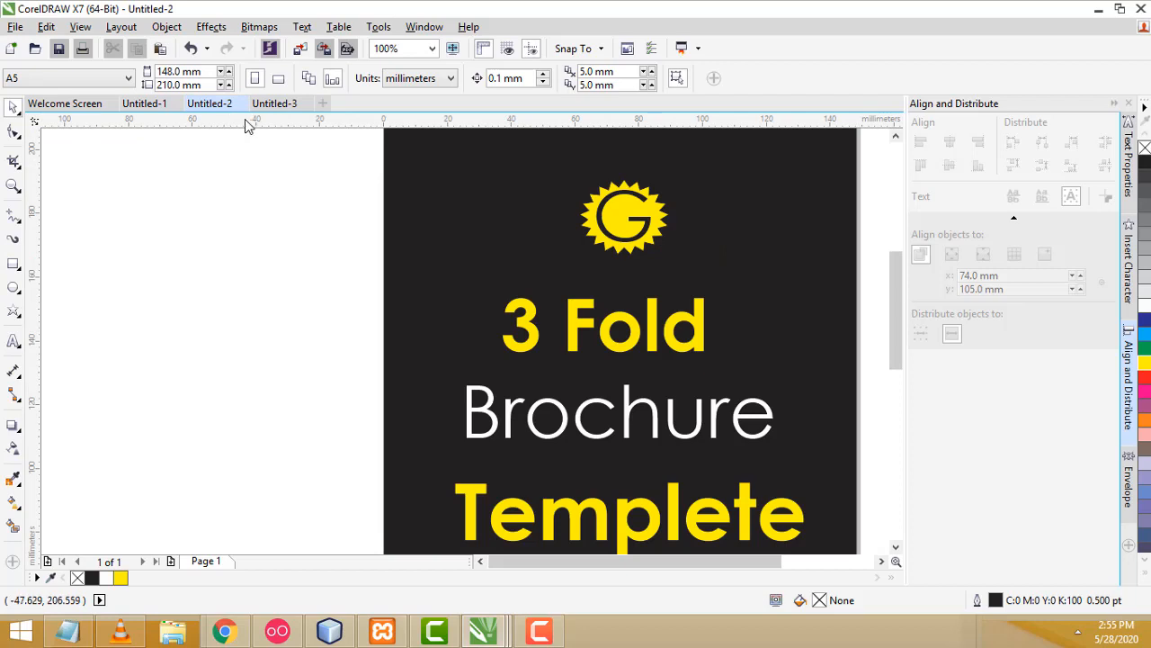
left_click(274, 104)
scroll(747, 194, "down", 2)
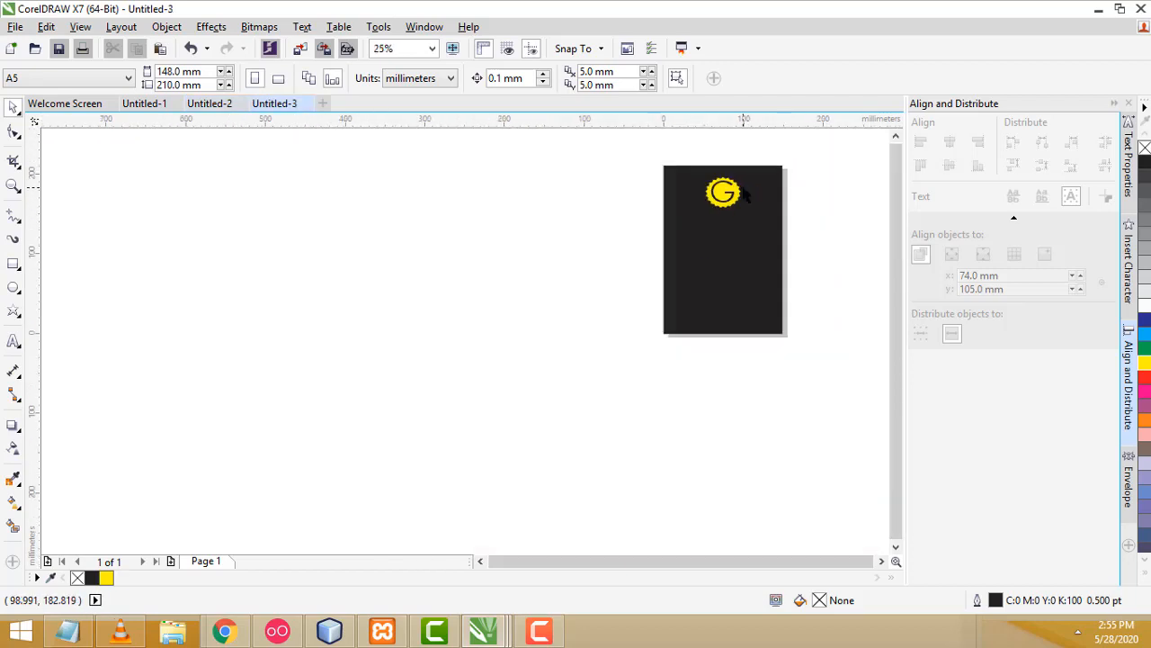
scroll(746, 193, "up", 2)
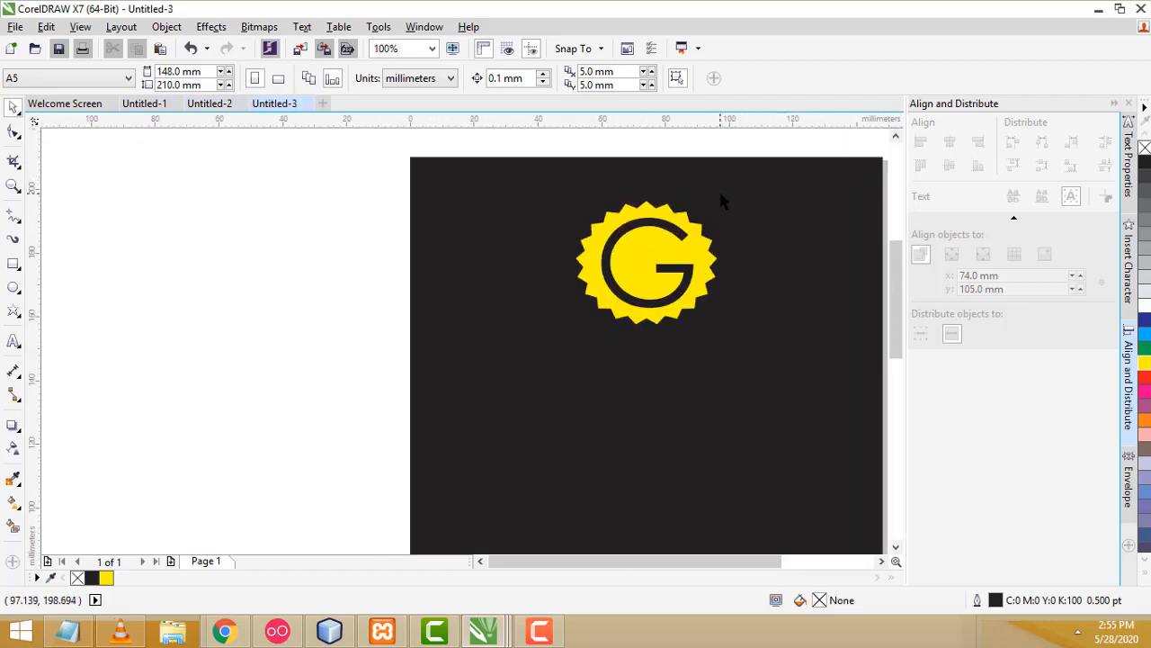
scroll(855, 364, "down", 1)
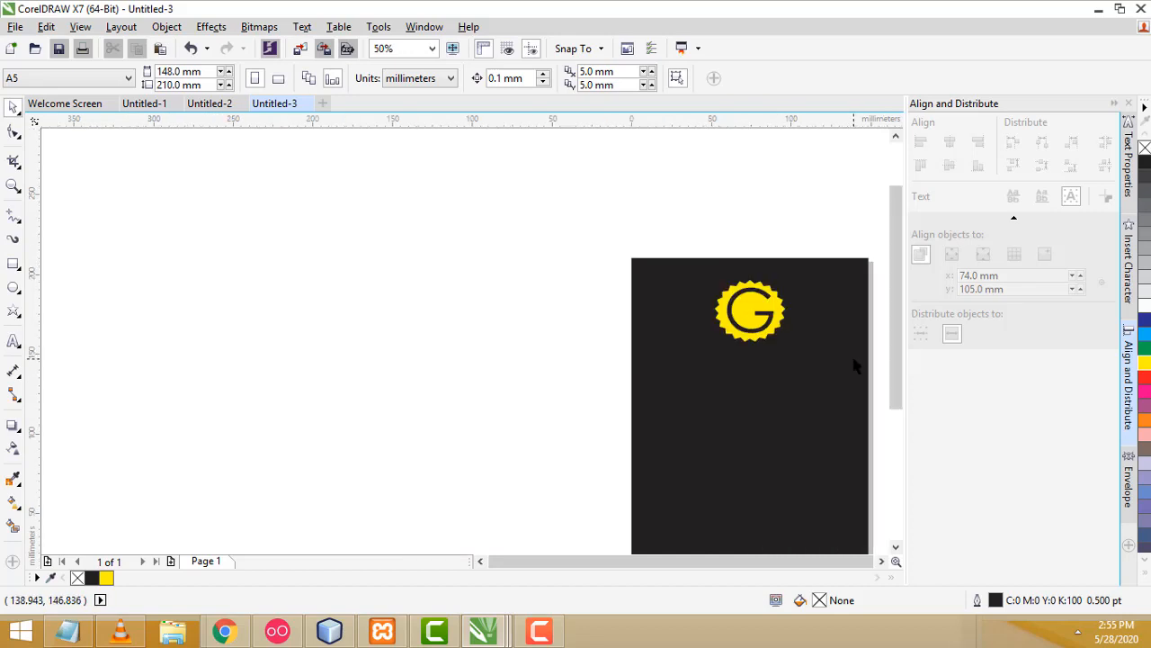
Add the text "3 Fold" in yellow 24 pt Arial below the star logo.
scroll(881, 365, "up", 1)
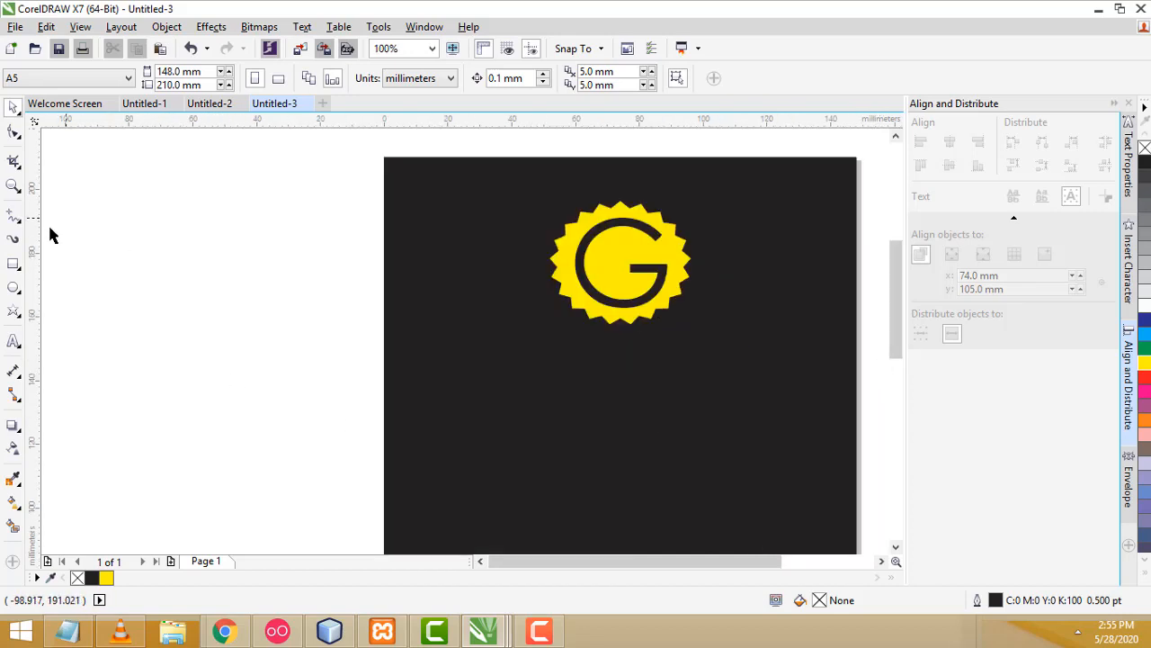
left_click(14, 341)
left_click(557, 388)
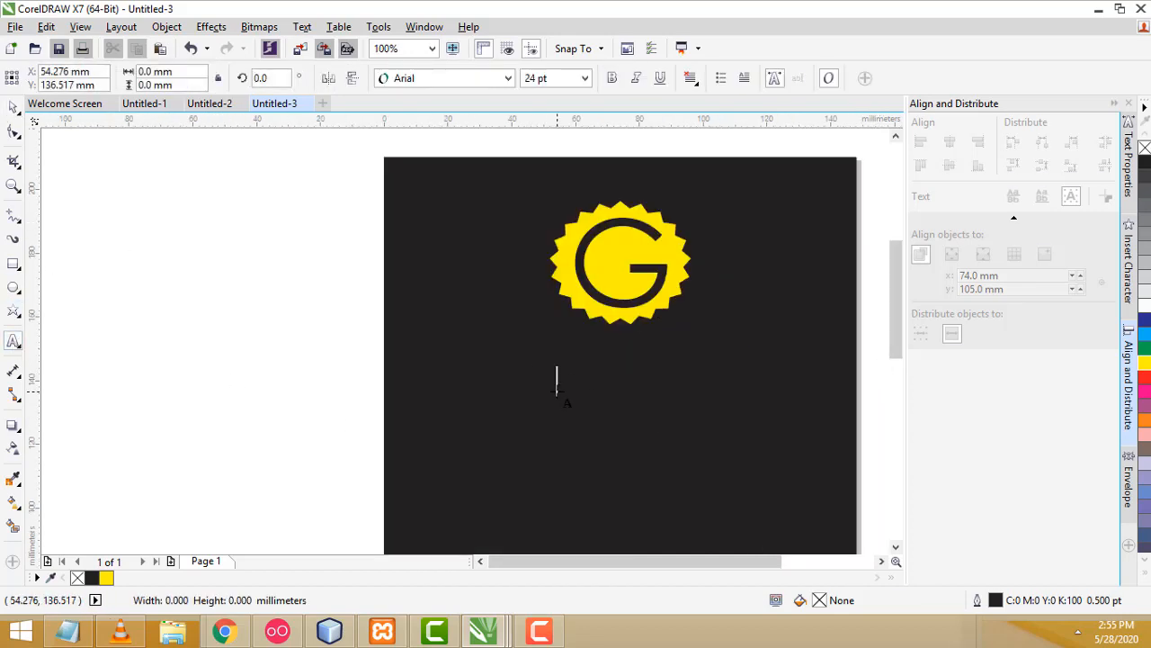
type("g")
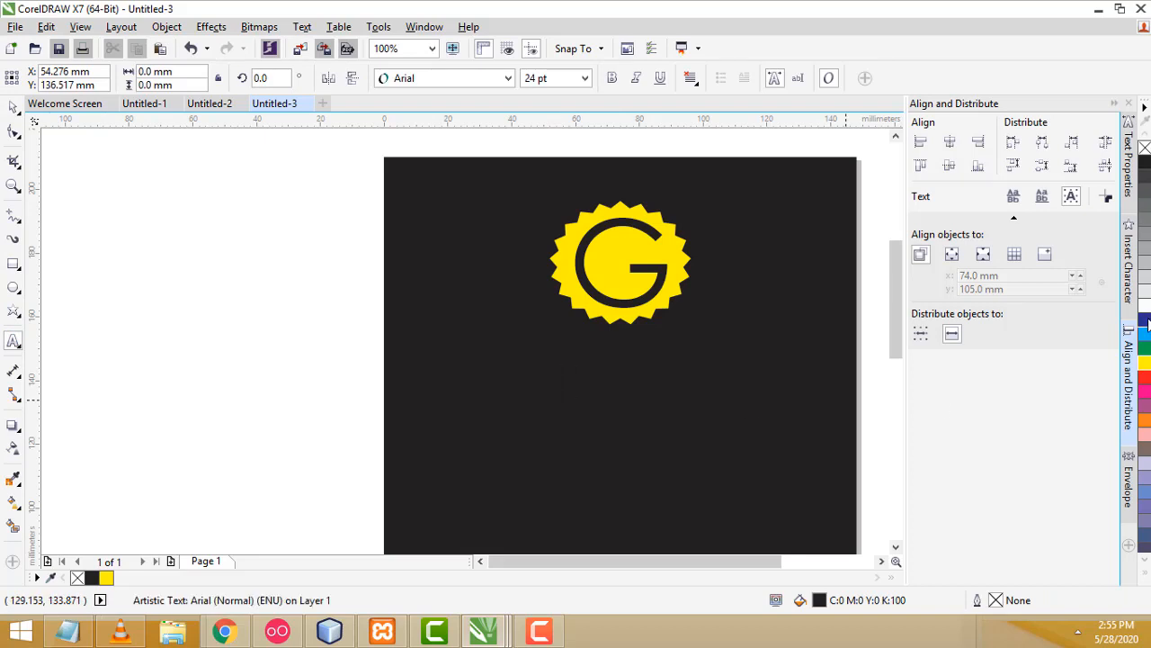
left_click(1144, 364)
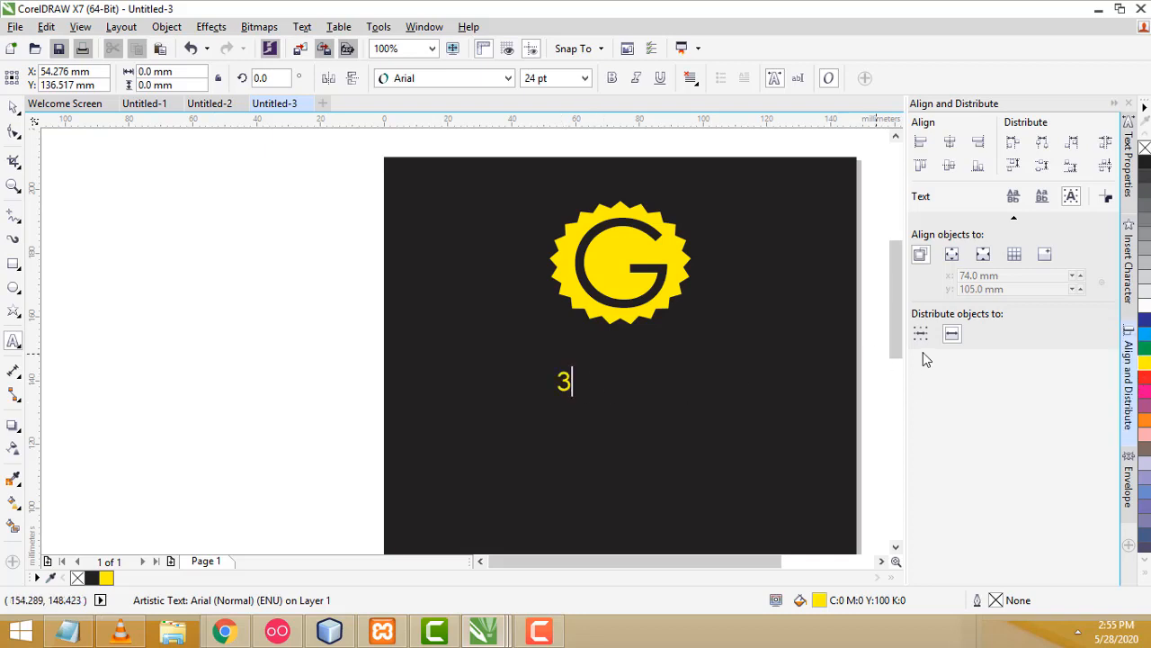
type("old")
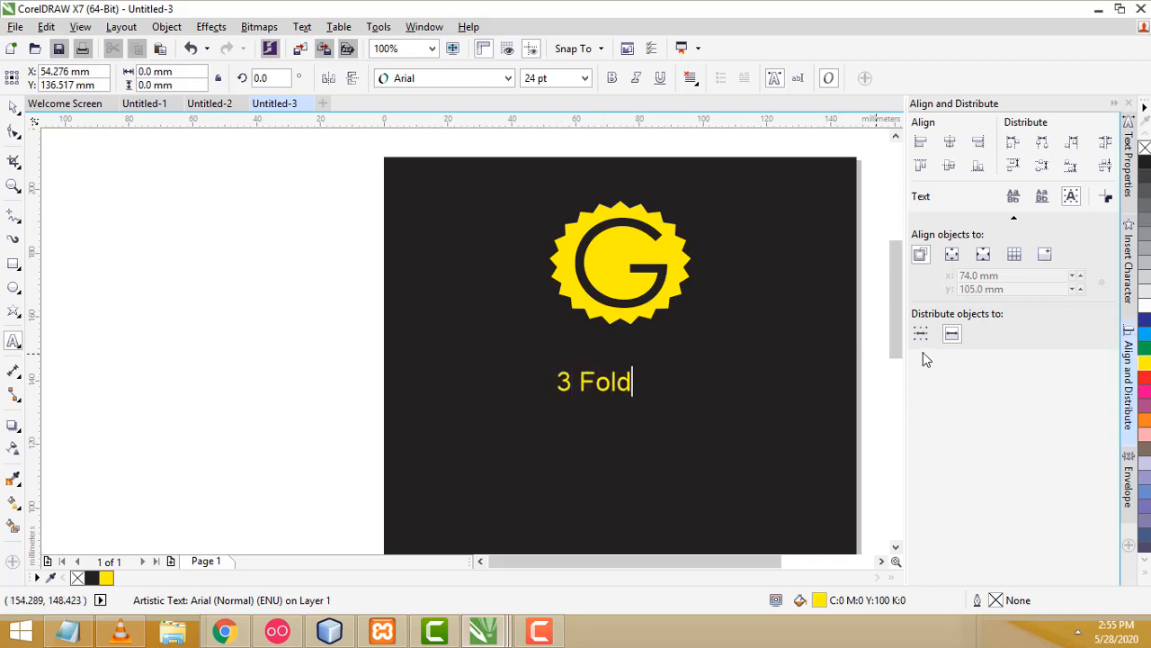
Set the "3 Fold" text to Century Gothic (Normal) and enlarge it proportionally to about 73 by 20 mm.
left_click(12, 108)
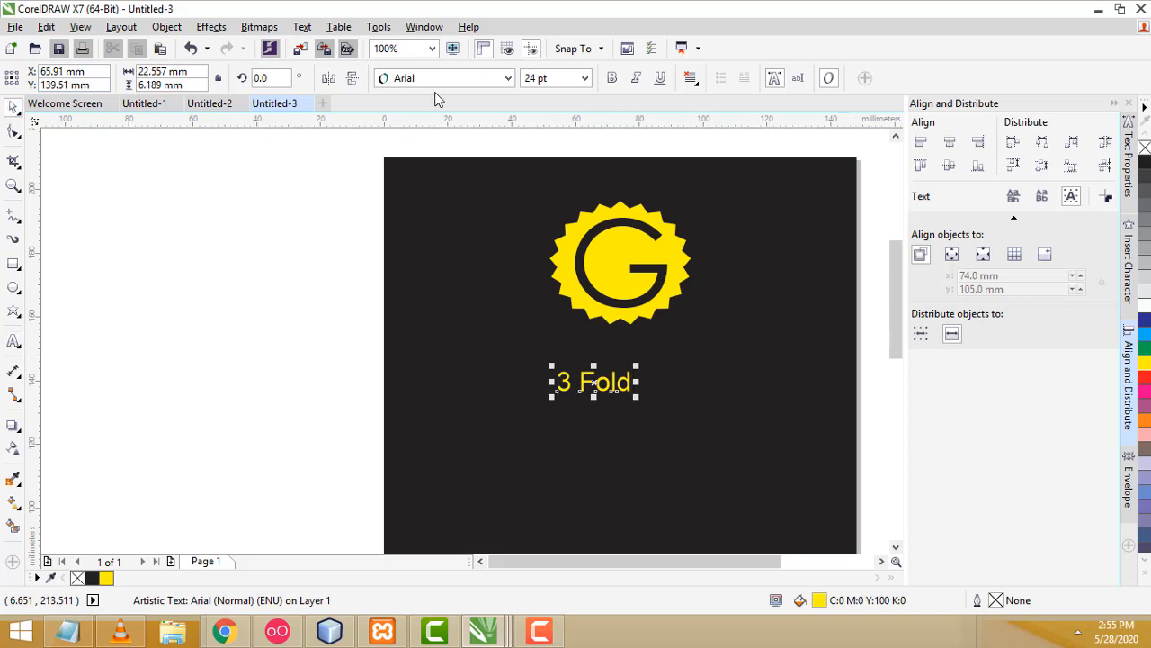
left_click(476, 80)
left_click(473, 118)
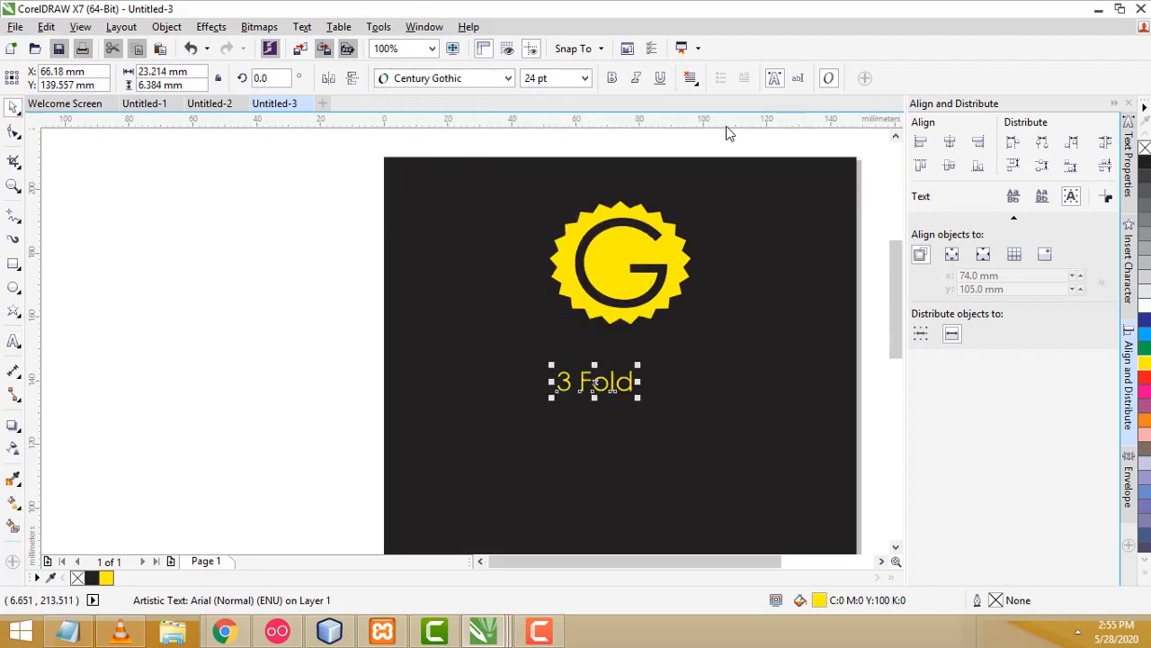
left_click_drag(637, 396, 705, 417)
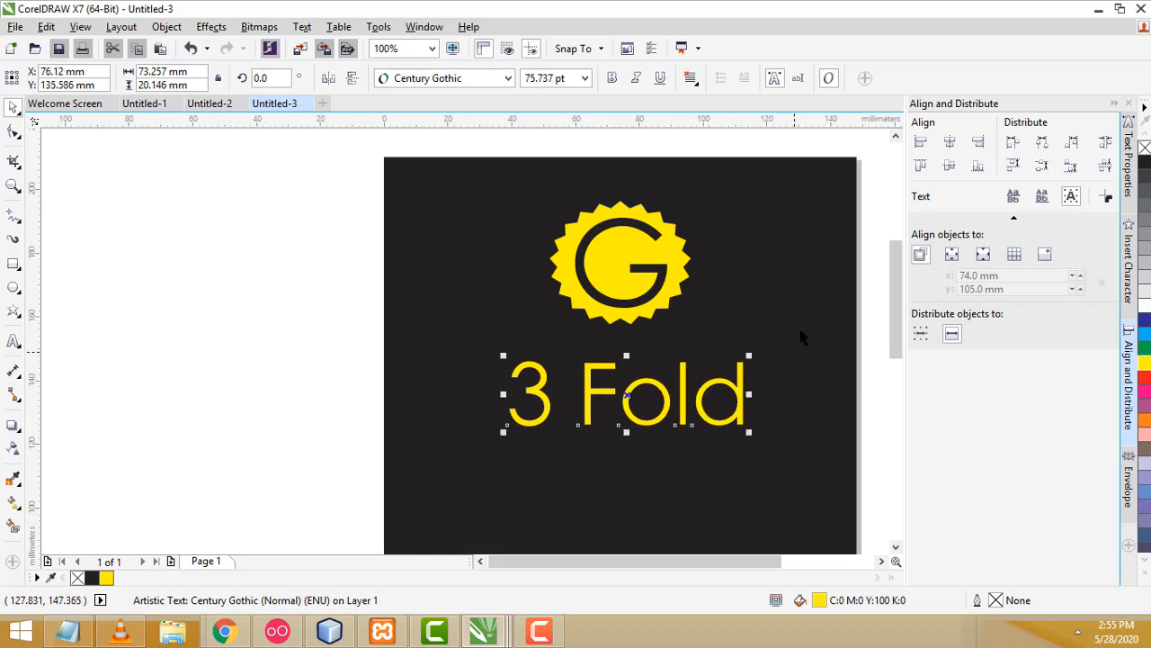
Align the "3 Fold" text horizontally with the centre of the black rectangle and clear the selection.
left_click(803, 288, "shift")
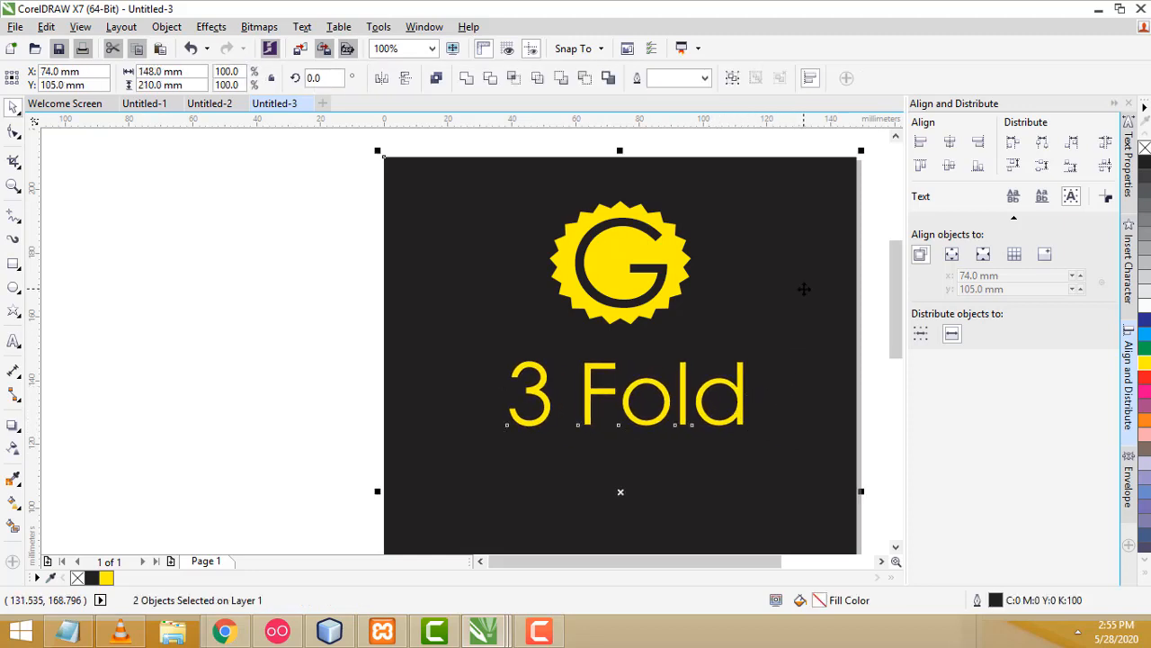
left_click(951, 145)
scroll(735, 367, "down", 2)
scroll(765, 387, "up", 2)
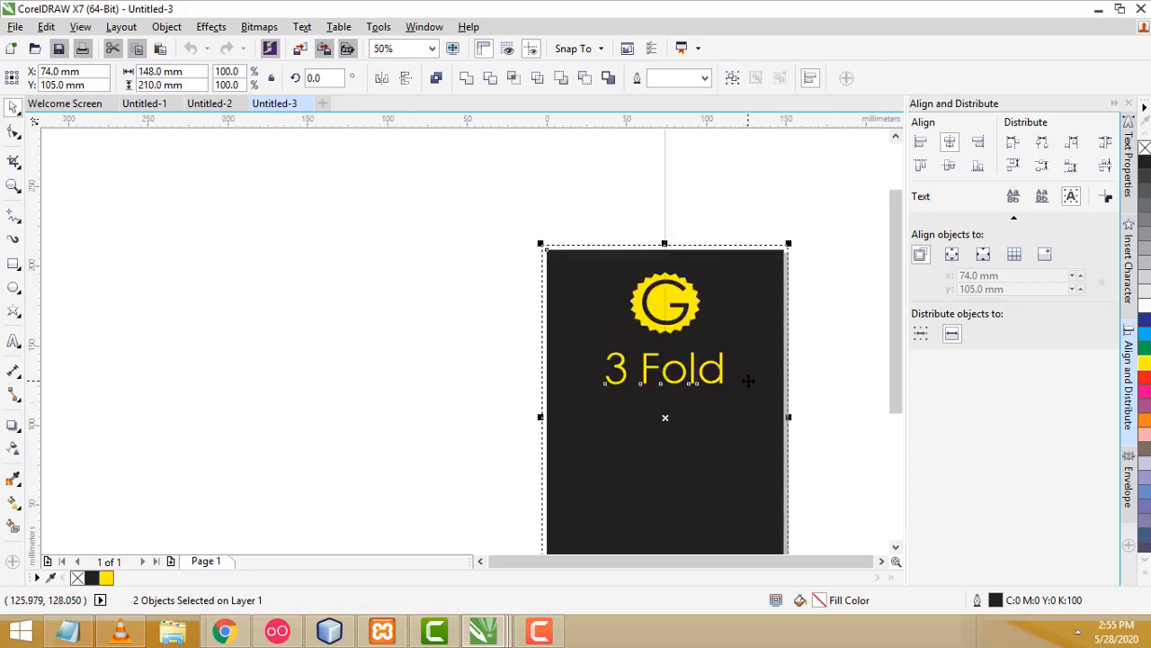
scroll(773, 395, "down", 2)
scroll(783, 406, "up", 1)
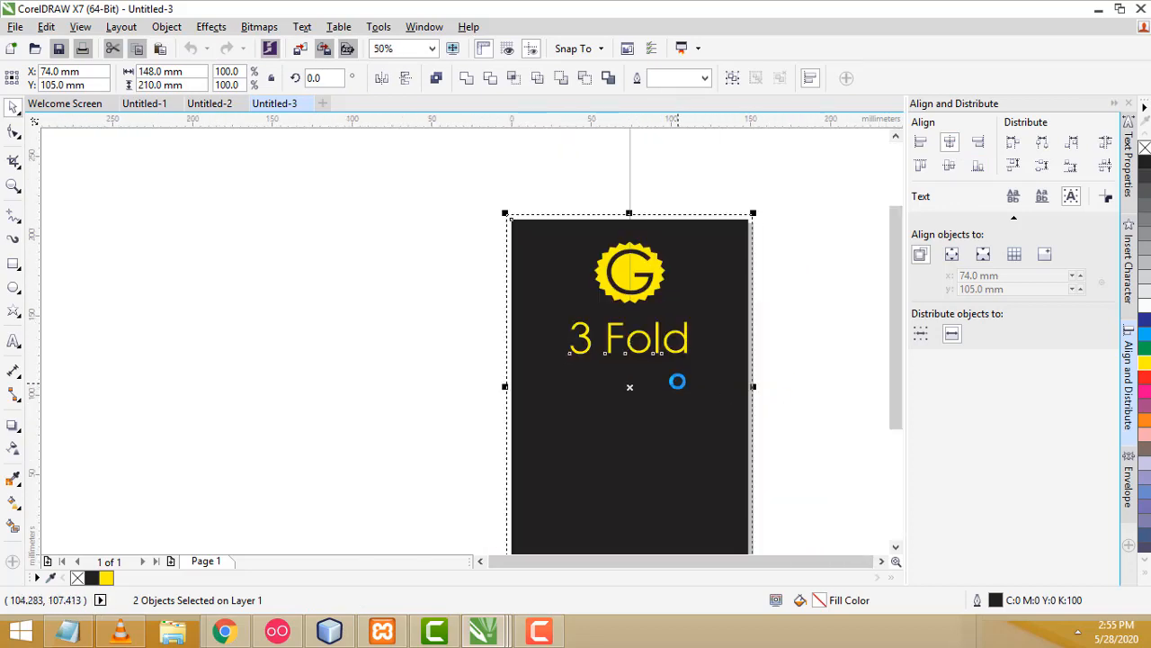
scroll(677, 382, "up", 1)
key("Escape")
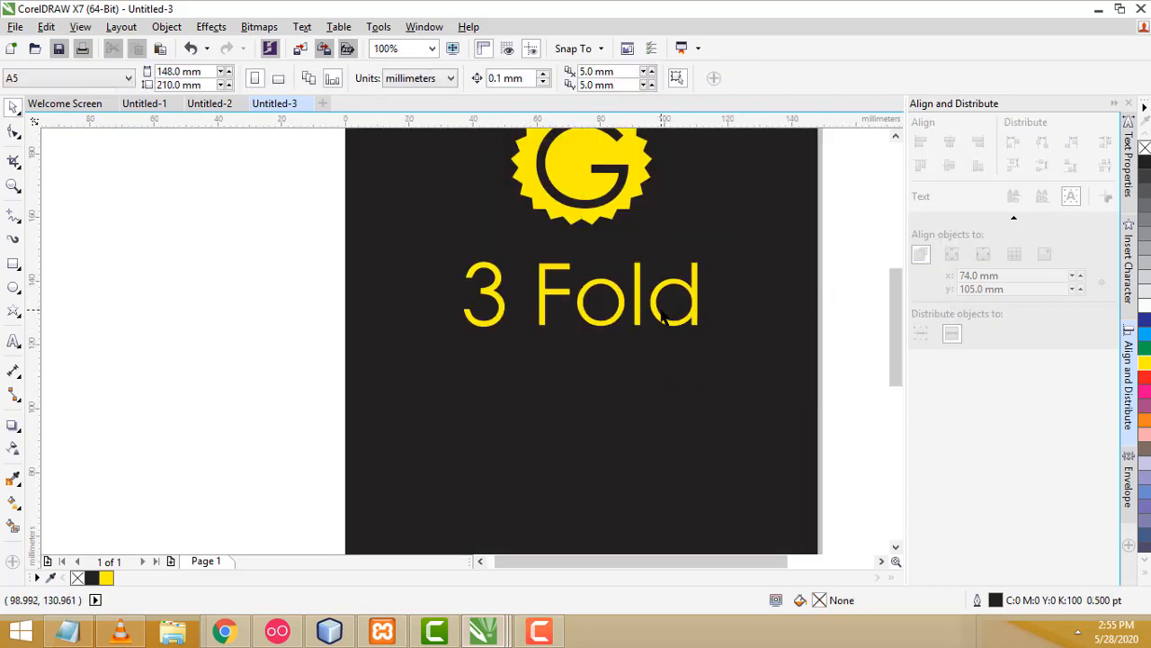
Shrink the "3 Fold" text proportionally to about 46 by 13 mm and centre it horizontally on the black rectangle.
left_click(581, 390)
left_click(463, 331)
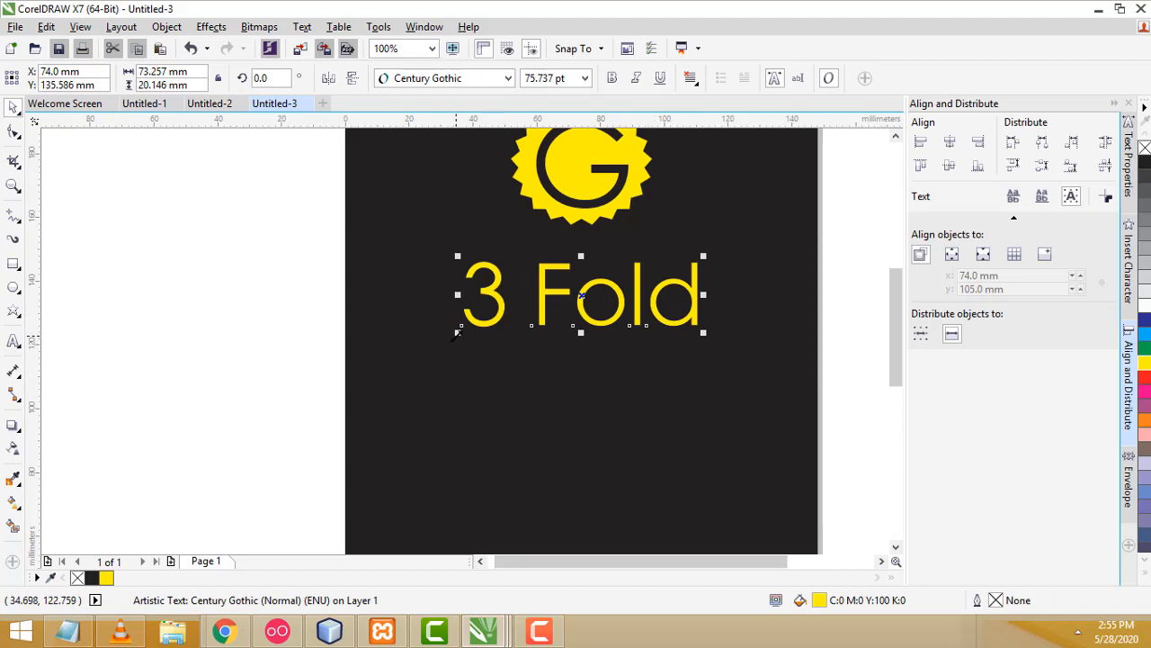
left_click_drag(456, 335, 543, 310)
left_click_drag(625, 297, 585, 309)
left_click(731, 281, "shift")
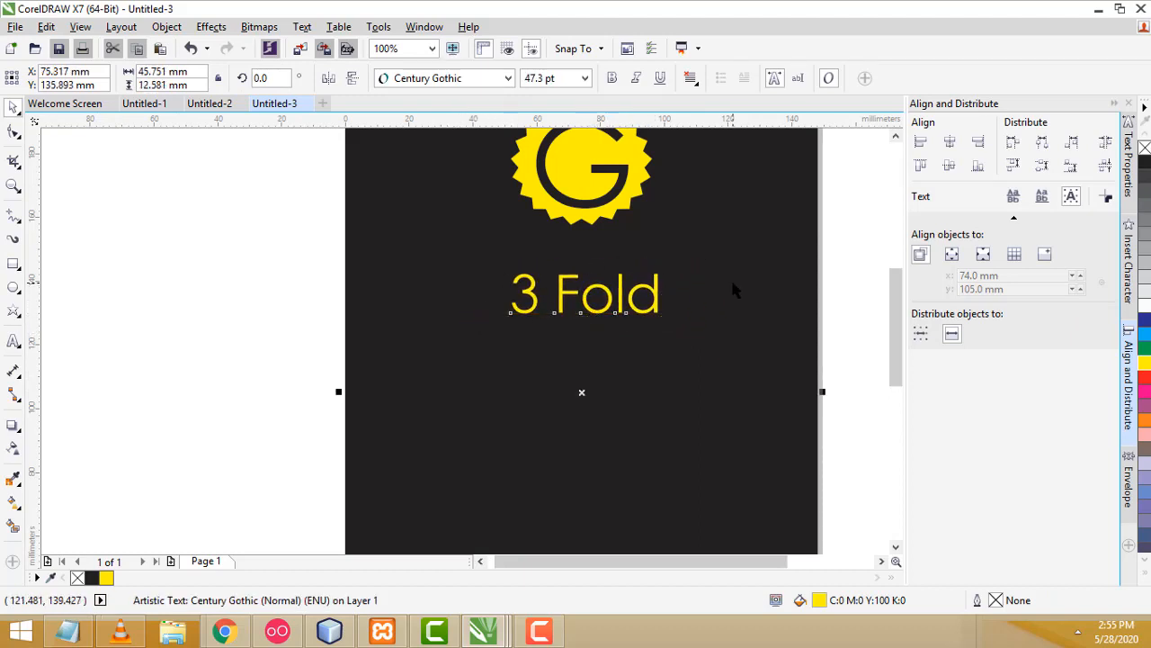
left_click(950, 142)
key("Escape")
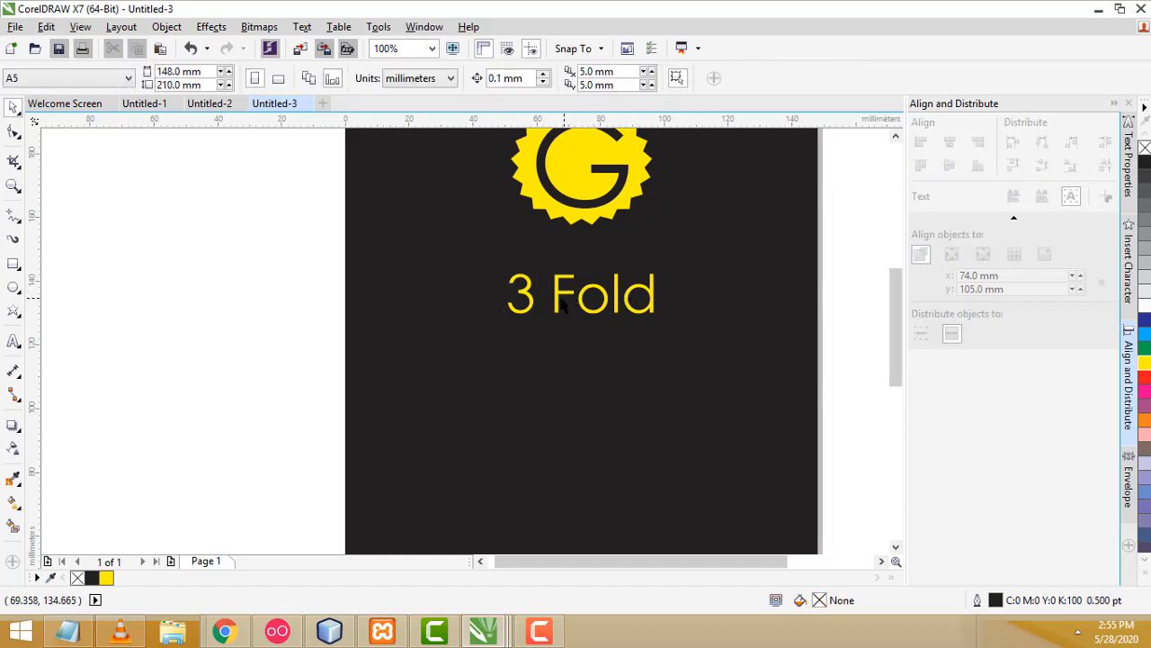
Make the "3 Fold" text bold, keeping the Century Gothic font, and clear the selection.
left_click(585, 302)
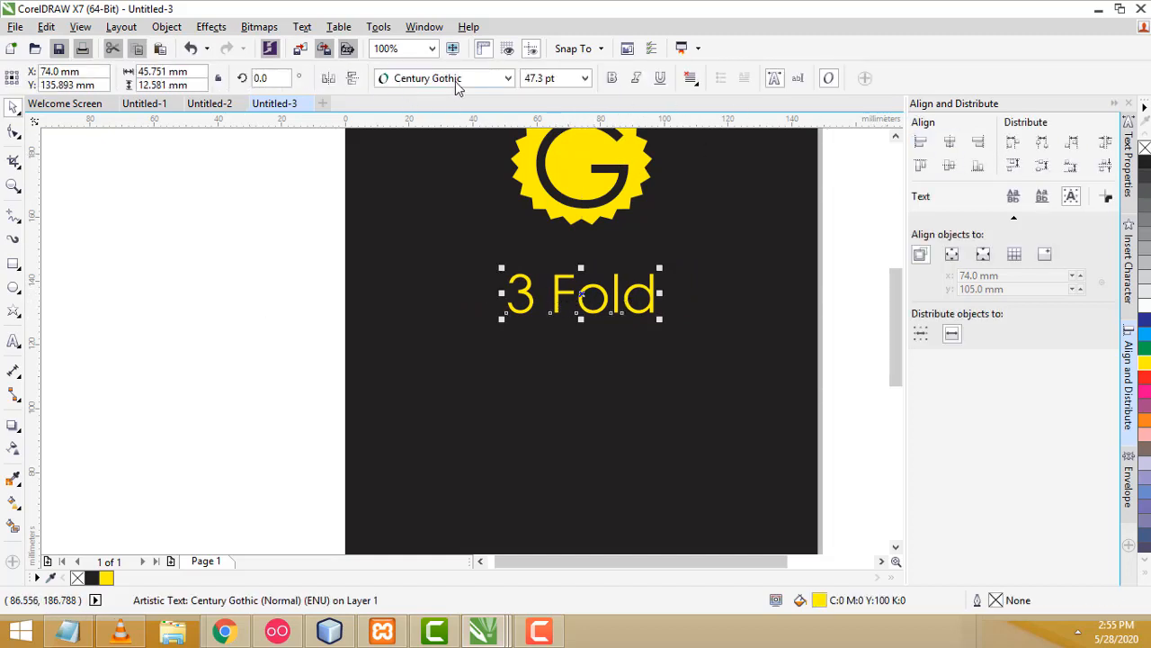
left_click(508, 78)
left_click(708, 145)
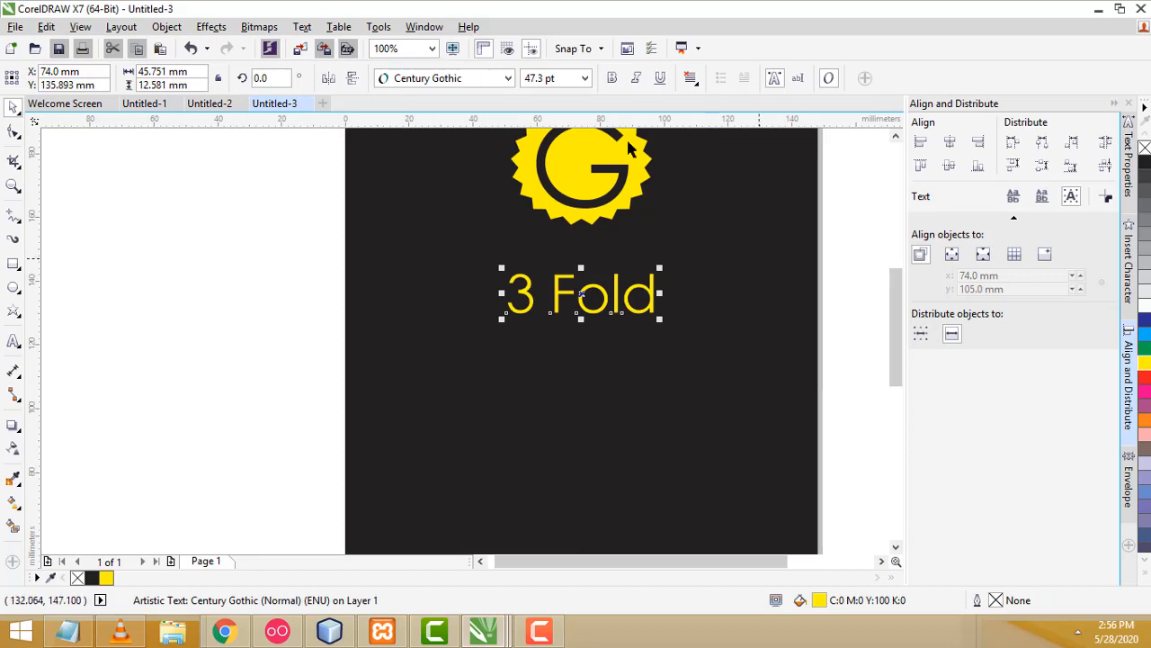
left_click(609, 79)
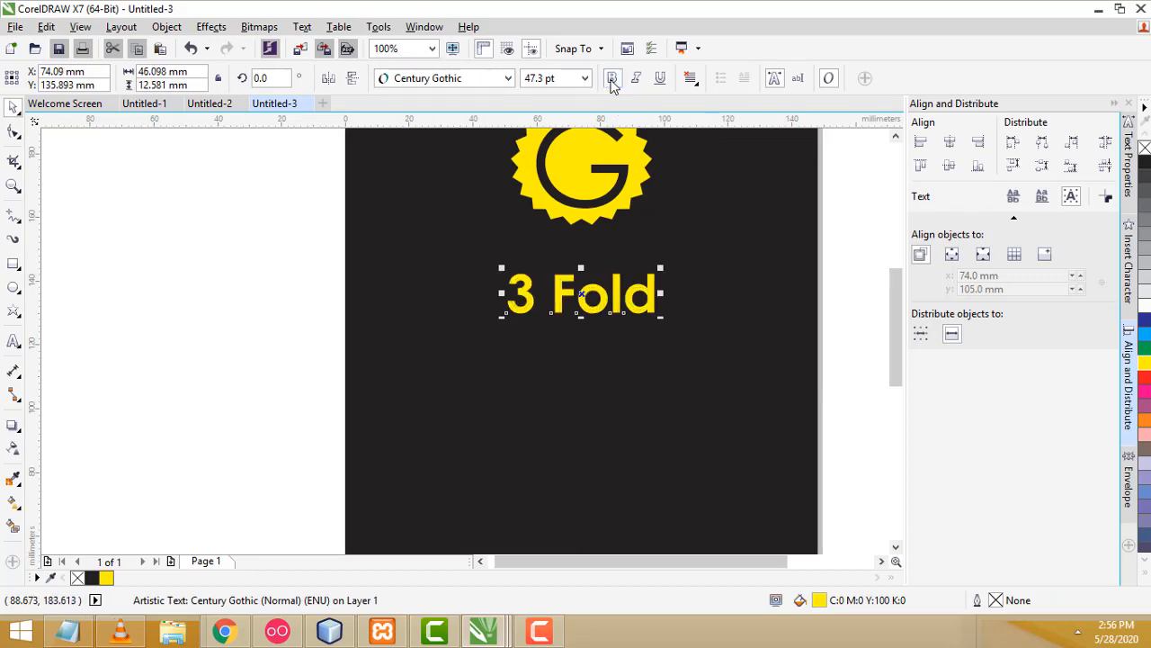
left_click(829, 305)
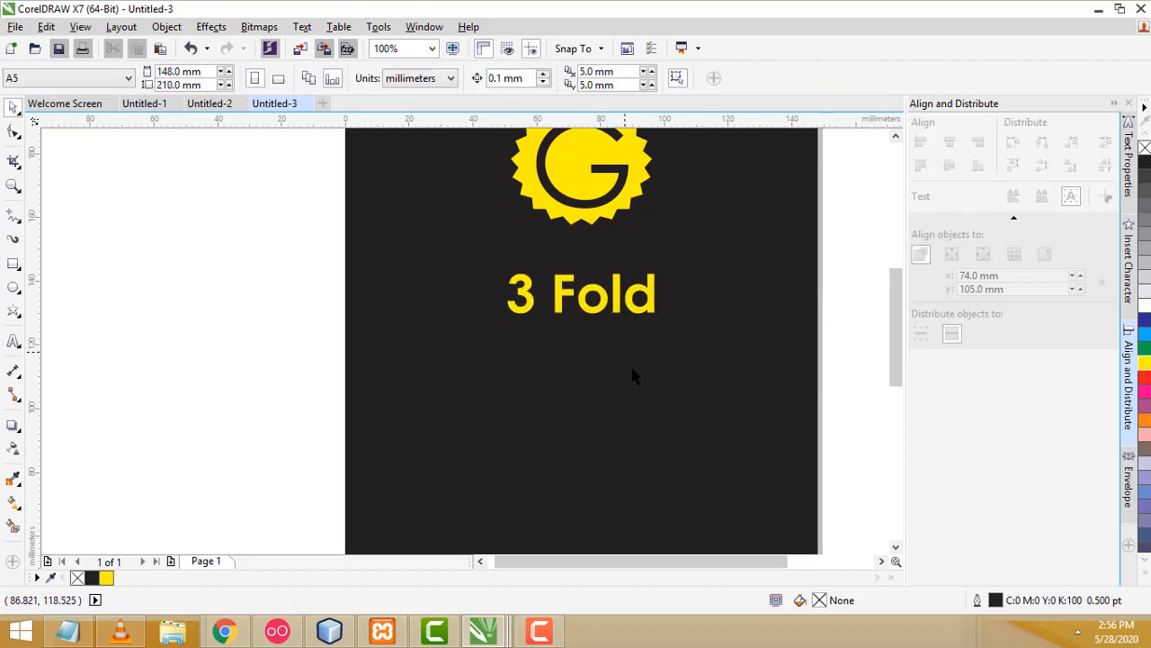
Add the text "Brochure" in yellow 24 pt Arial below "3 Fold", checking the wording against the reference in Untitled-2.
left_click(13, 341)
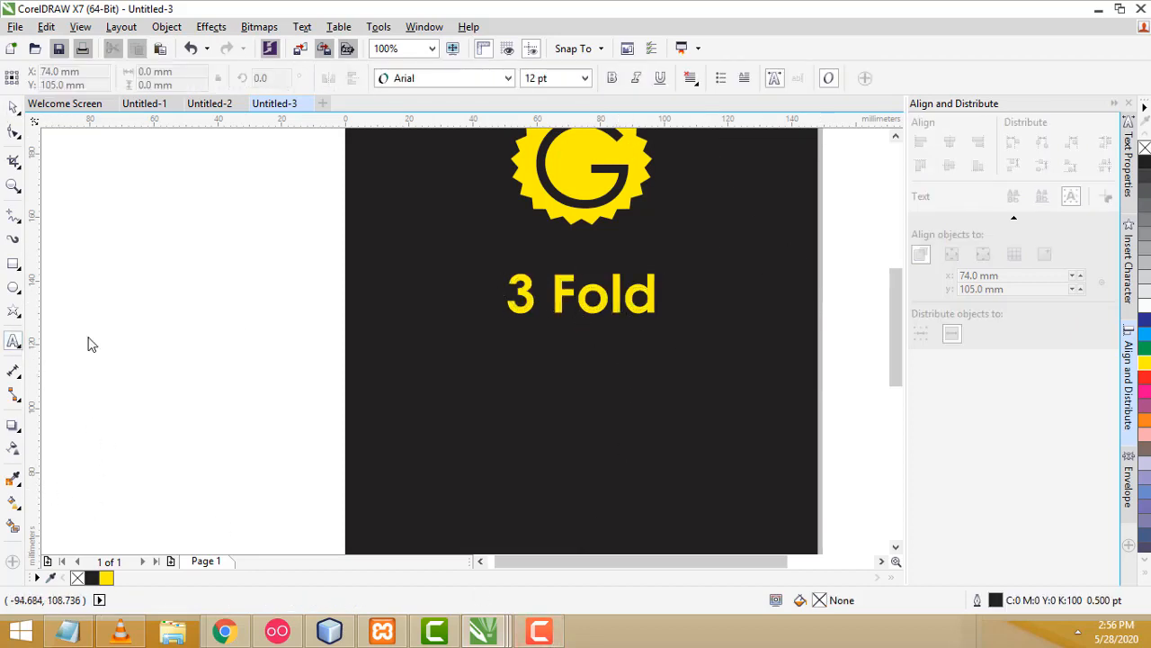
left_click(508, 367)
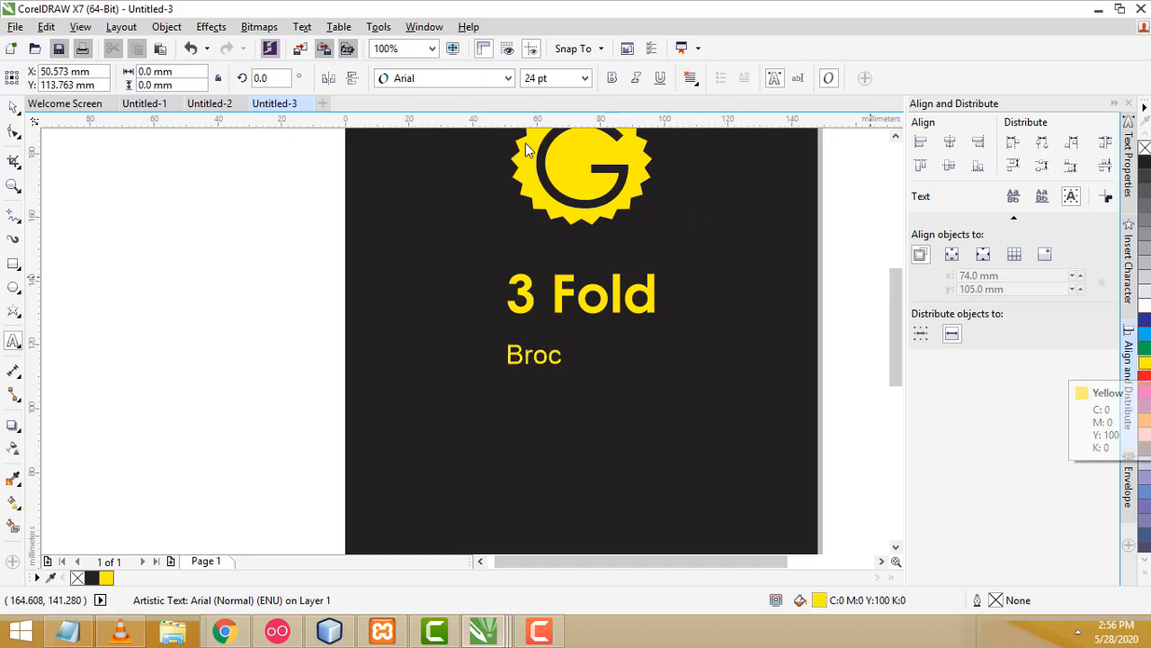
left_click(210, 103)
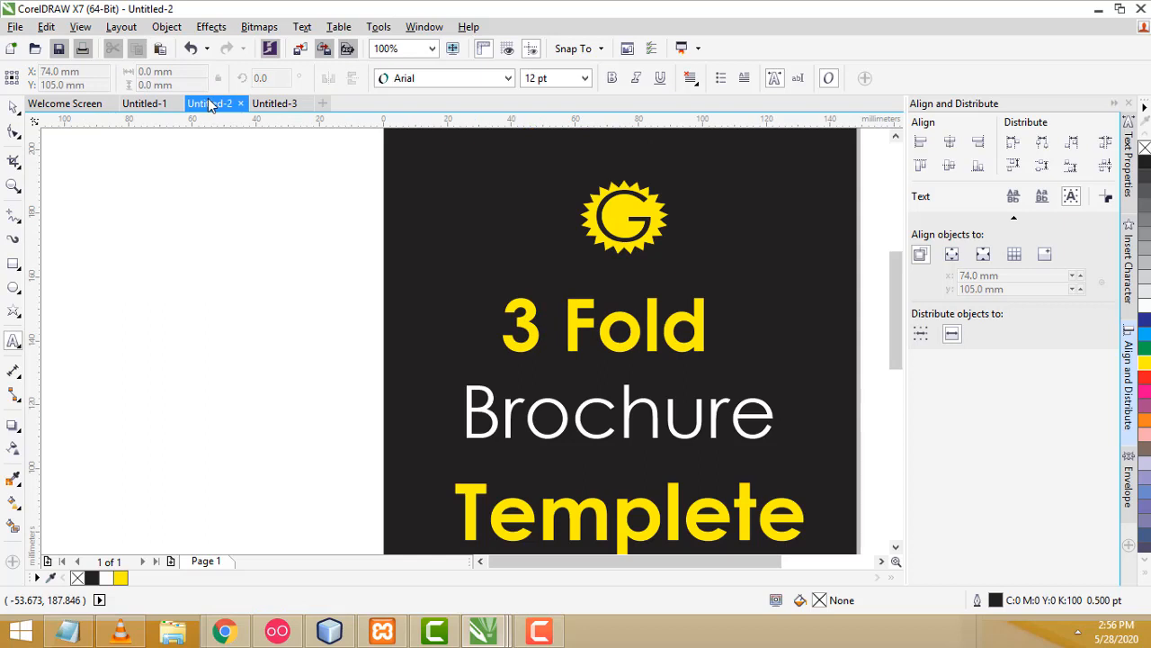
left_click(277, 103)
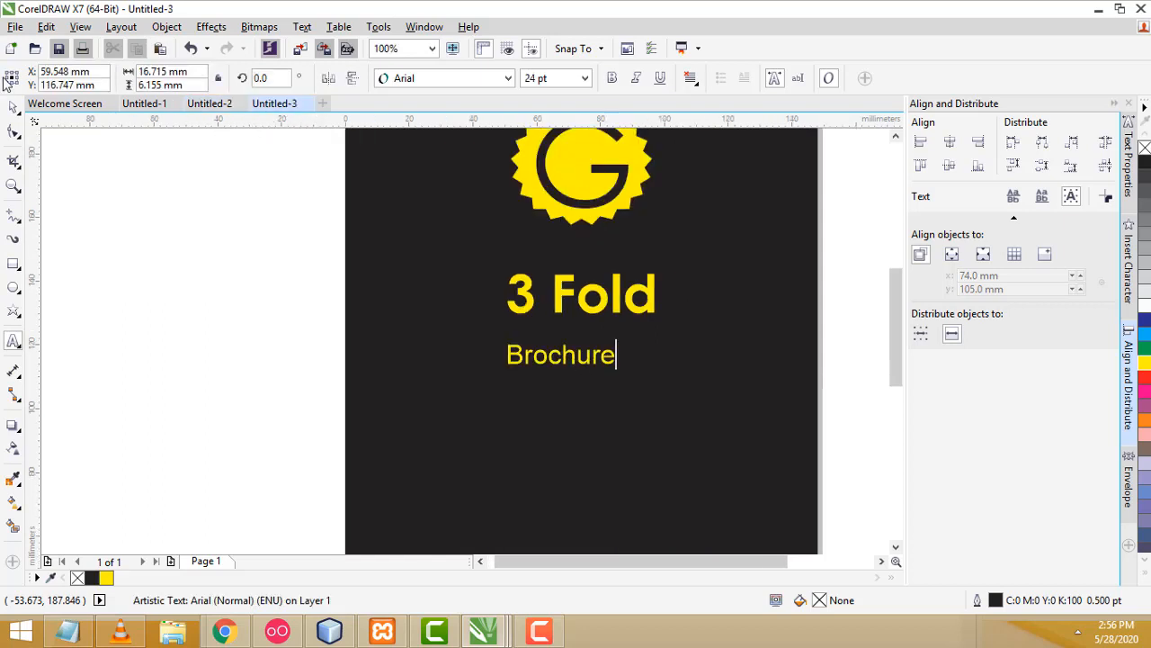
Enlarge the "Brochure" text to about 63 pt, place it beneath "3 Fold" and set its font to Century Gothic.
left_click(604, 358)
left_click_drag(620, 374, 792, 401)
left_click_drag(718, 389, 643, 389)
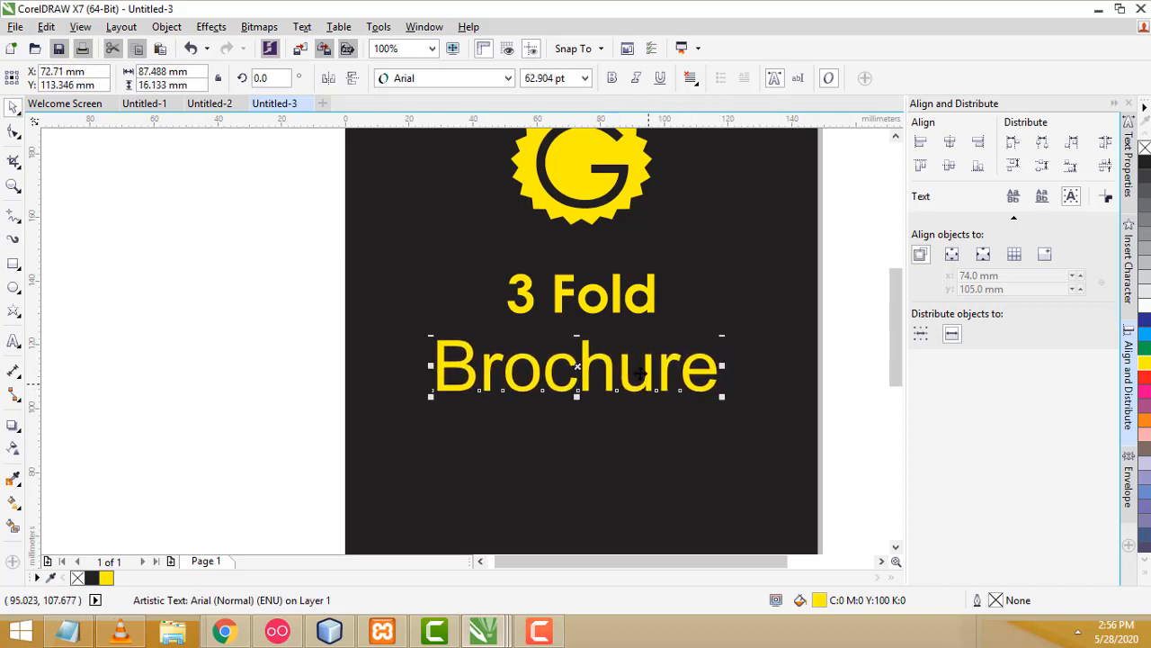
left_click(473, 79)
mouse_move(478, 124)
left_click(671, 126)
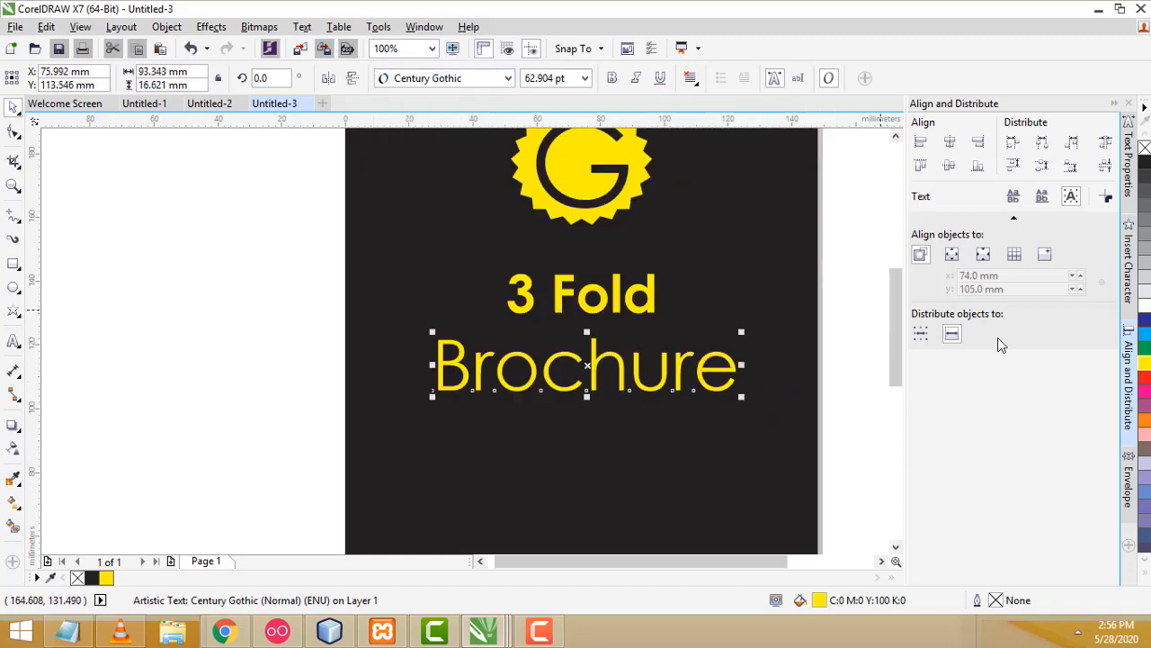
Align the "Brochure" text horizontally with the centre of the black rectangle.
left_click(795, 339, "shift")
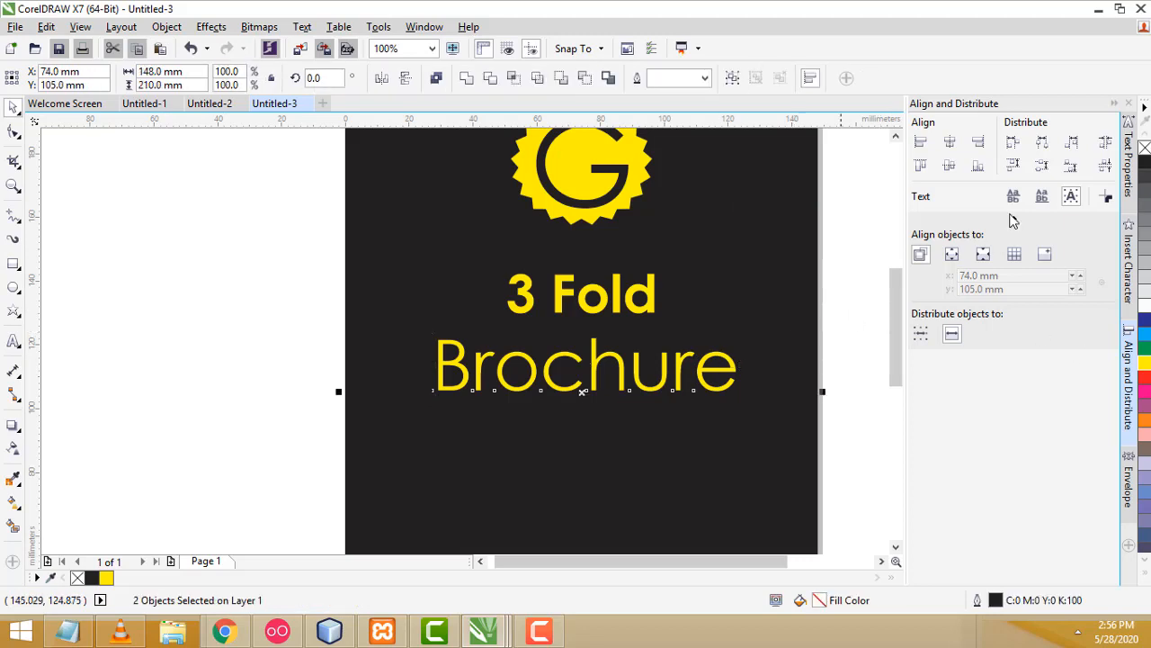
left_click(951, 143)
left_click(843, 283)
left_click(705, 369)
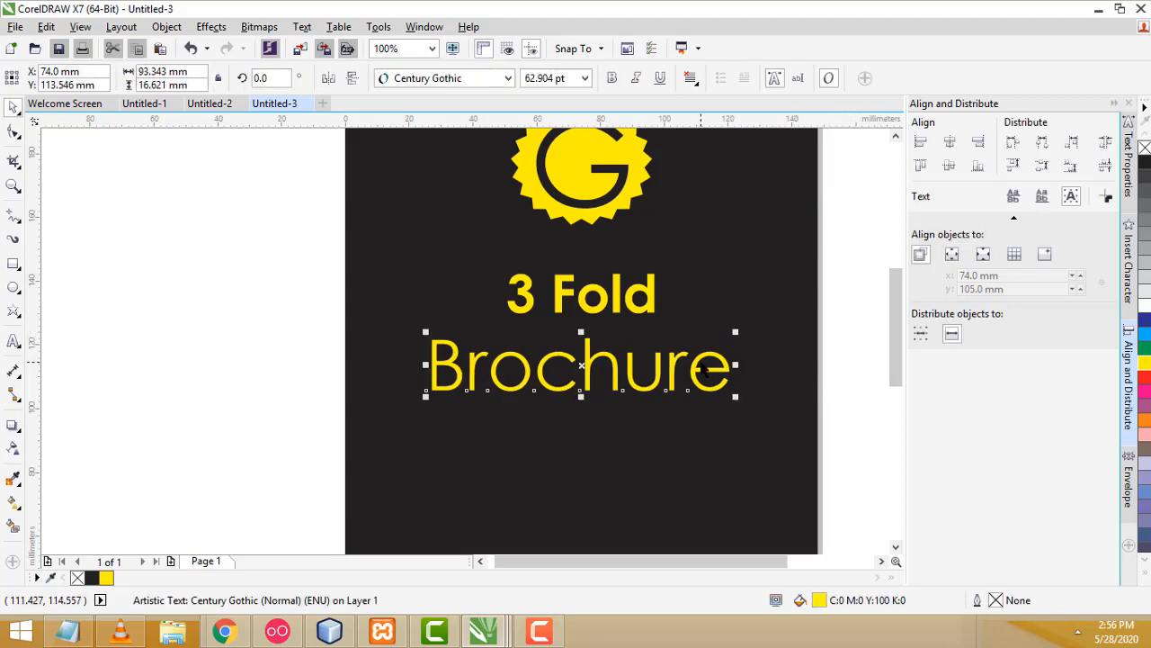
left_click(711, 358, "shift")
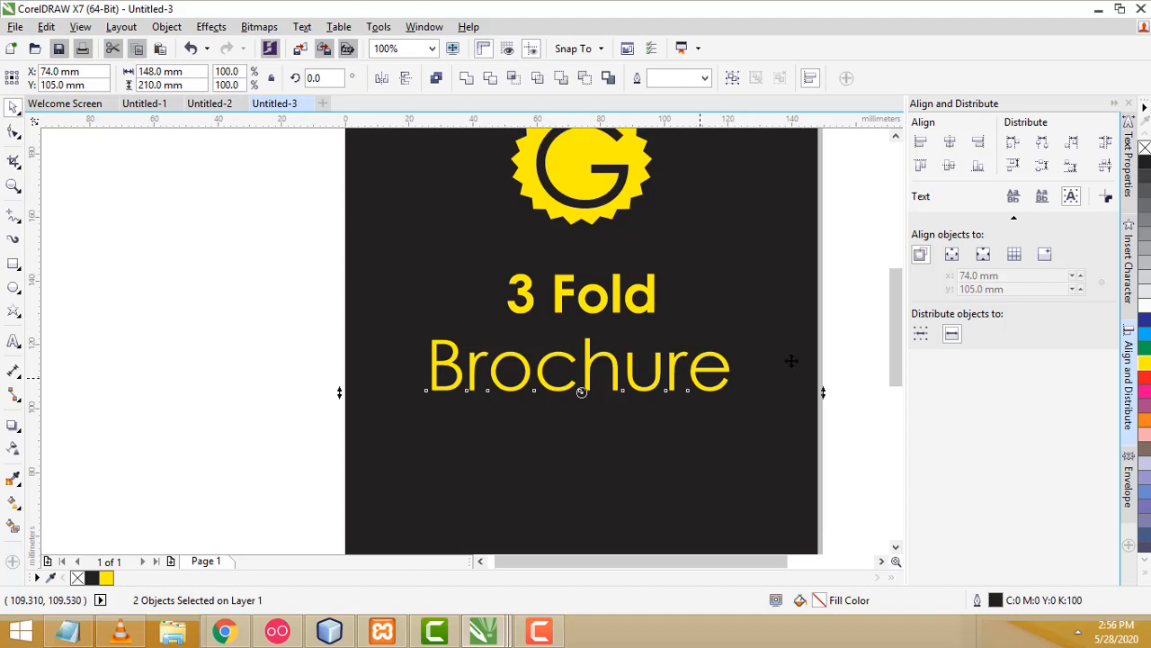
left_click(838, 349)
left_click(720, 358)
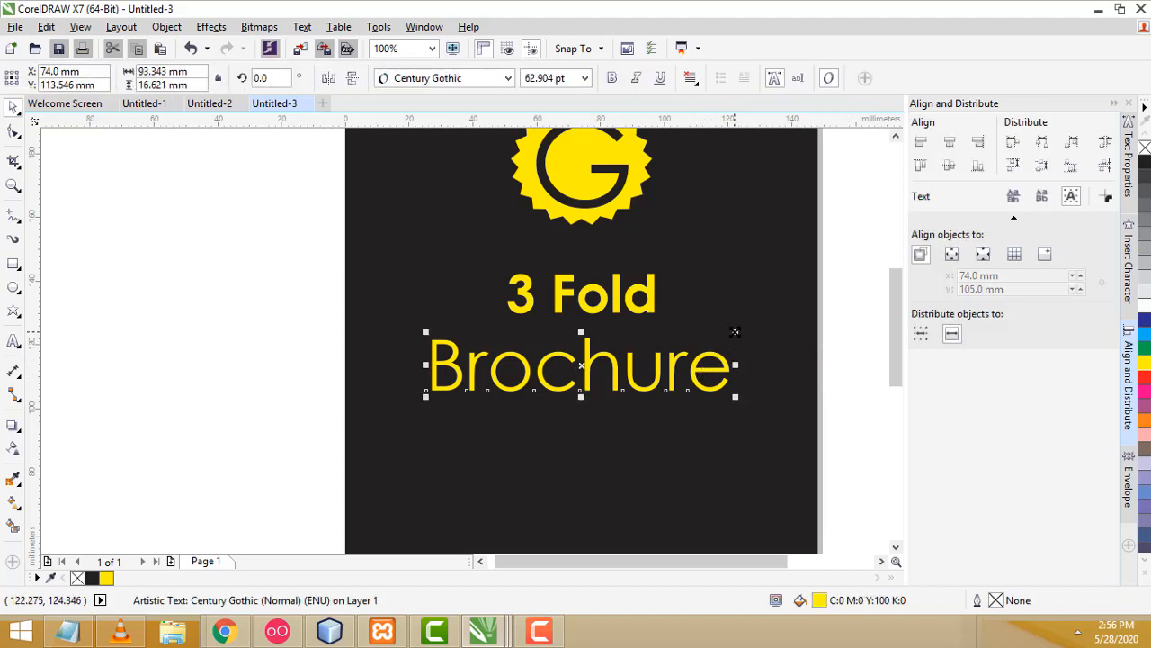
Enlarge the "Brochure" text proportionally to about 112 by 20 mm and re-centre it horizontally on the black rectangle.
left_click_drag(736, 332, 767, 319)
left_click(849, 292)
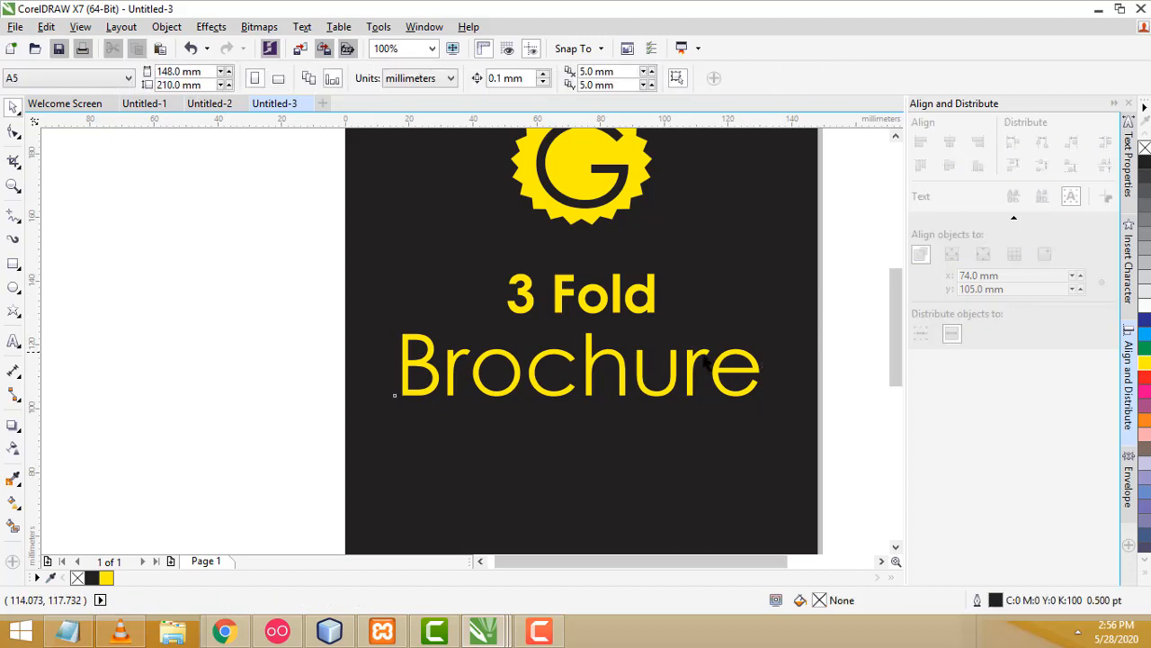
left_click(696, 354)
left_click(792, 285, "shift")
left_click(951, 142)
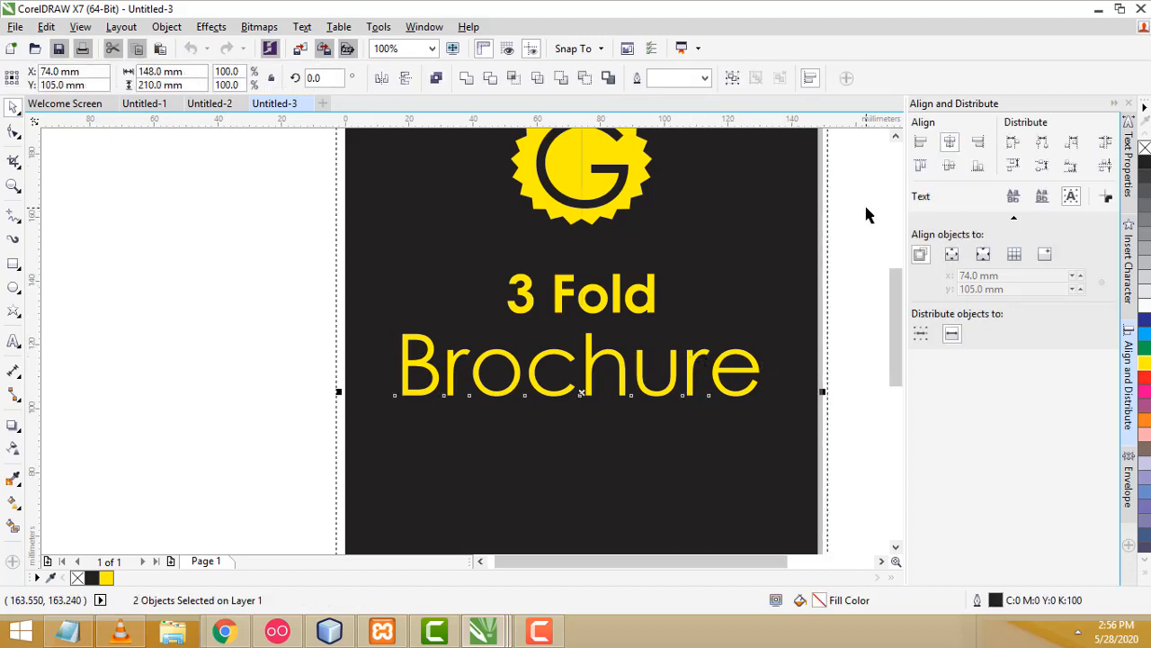
left_click(848, 246)
scroll(844, 252, "down", 2)
scroll(851, 252, "up", 2)
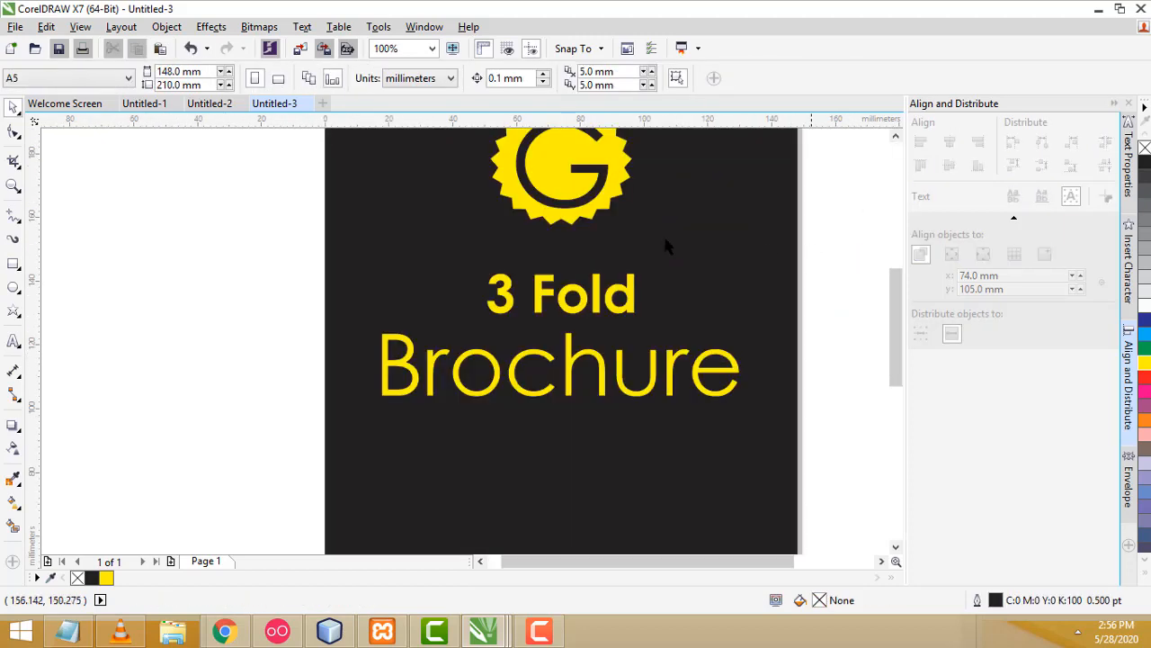
Check the word's colour in the Untitled-2 reference and fill the "Brochure" text in Untitled-3 with white.
left_click(210, 104)
left_click(297, 105)
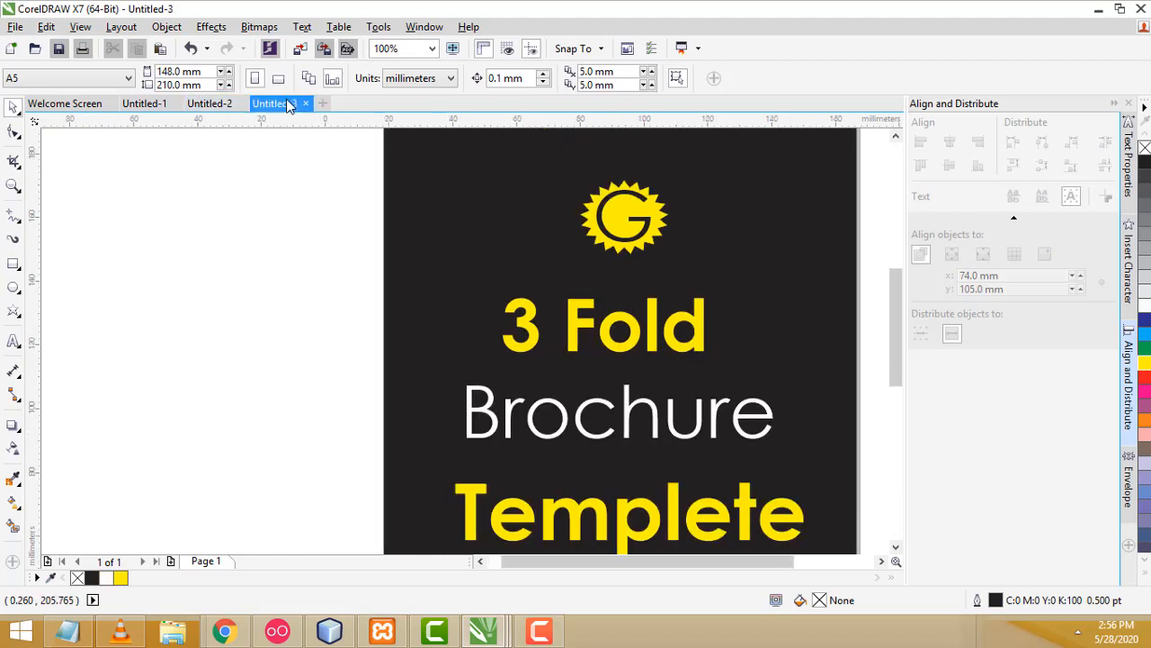
left_click(601, 385)
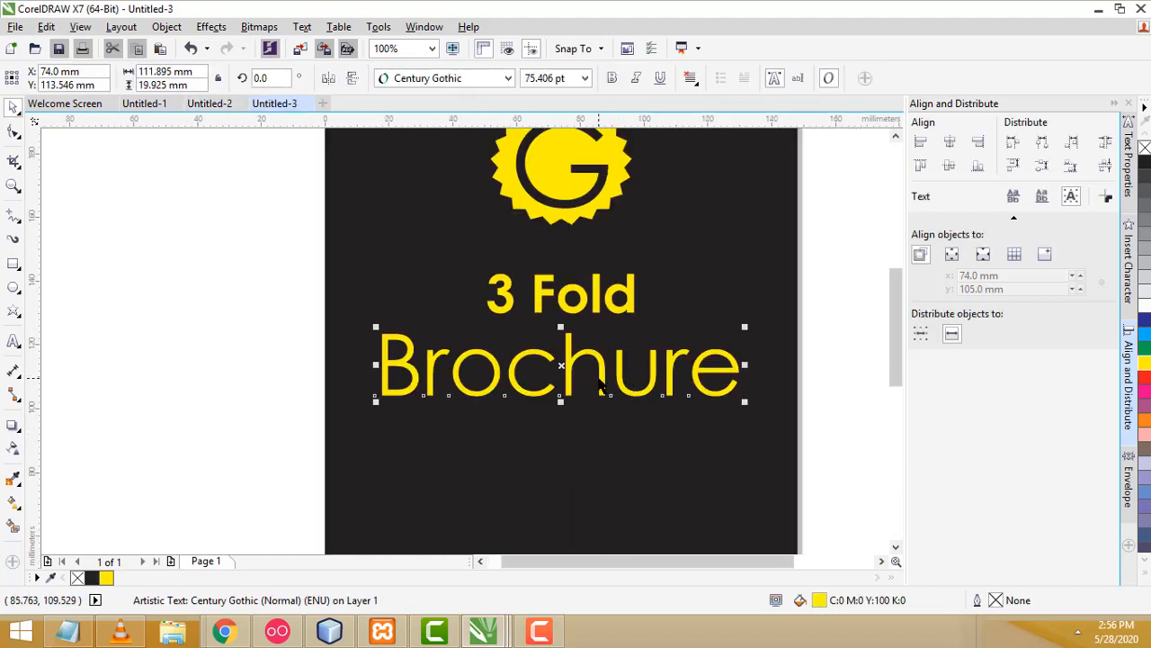
left_click(1144, 310)
left_click(829, 330)
scroll(829, 330, "down", 1)
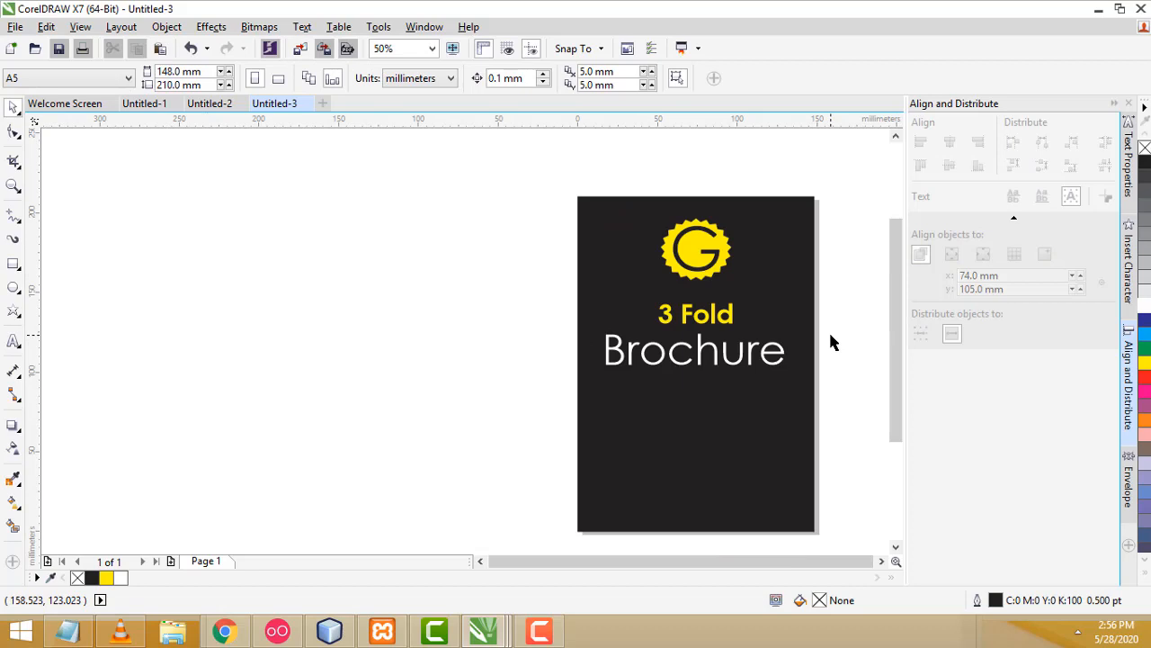
scroll(830, 335, "up", 1)
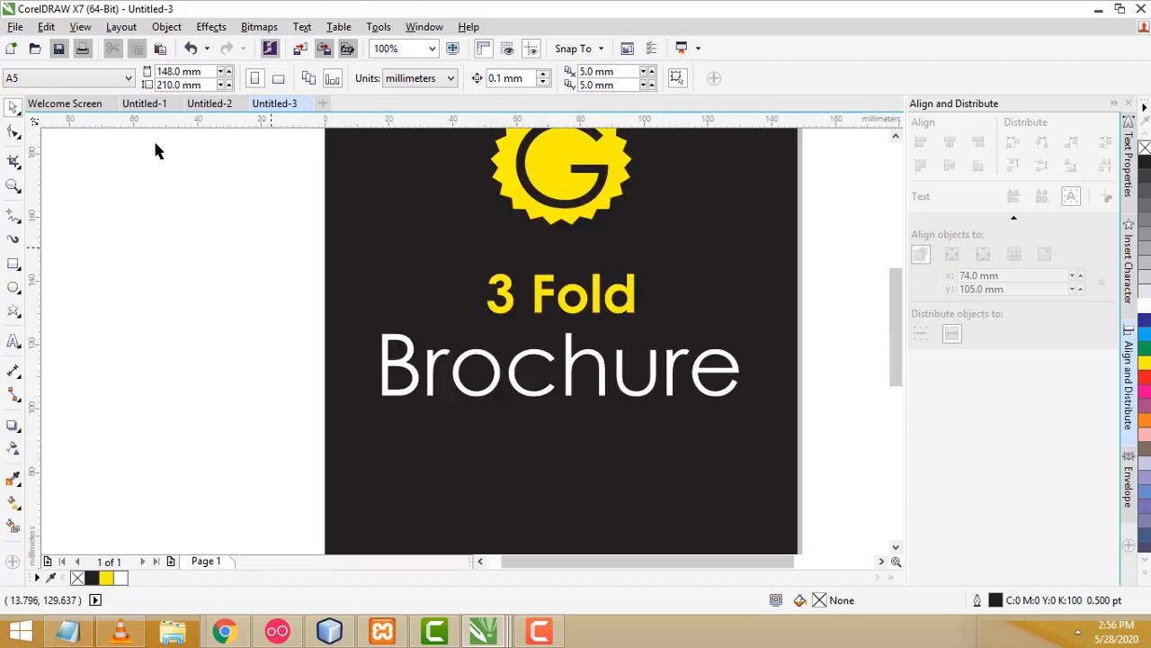
left_click(205, 105)
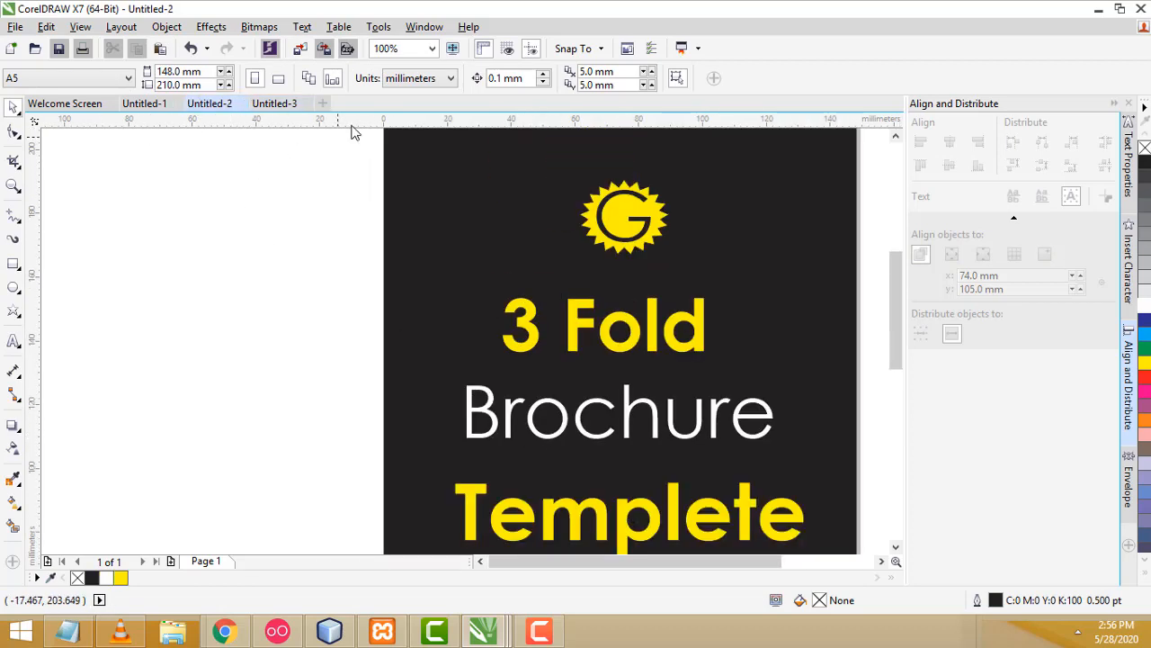
left_click(279, 105)
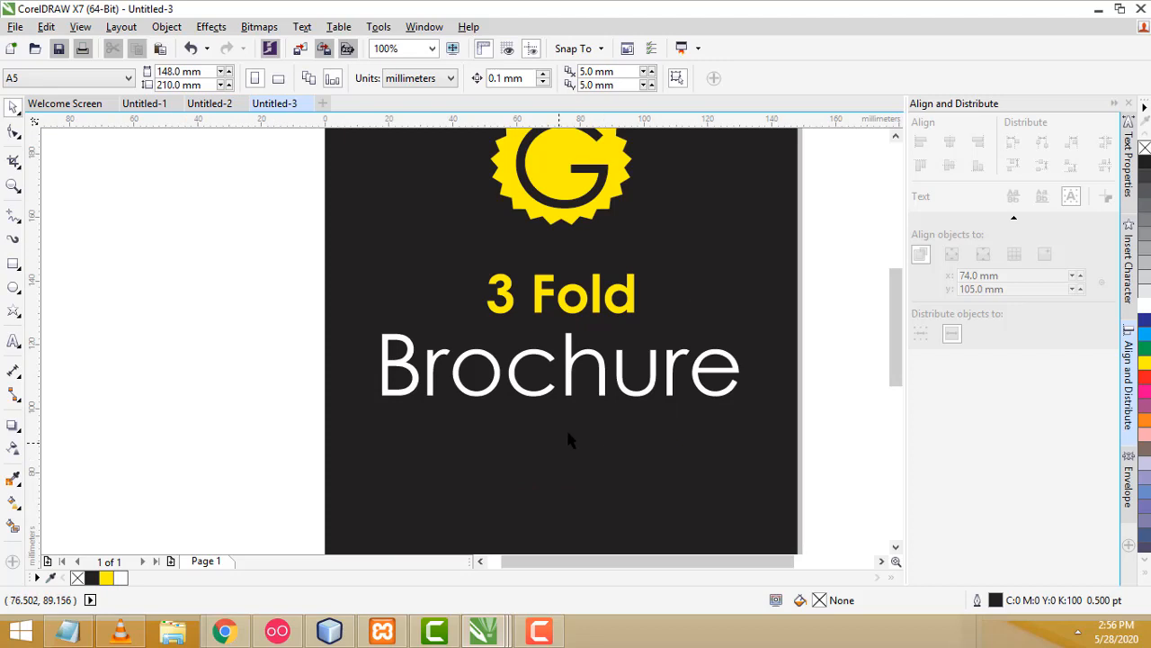
left_click(13, 343)
left_click(496, 447)
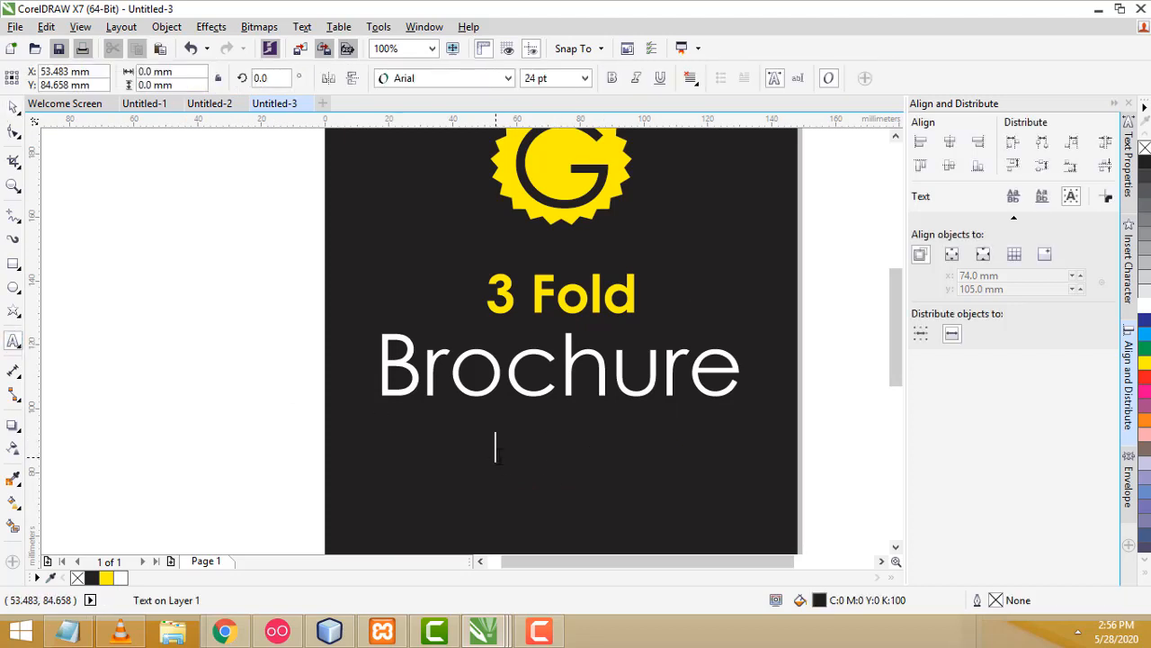
left_click(13, 107)
Duplicate the bold yellow "3 Fold" text below "Brochure" and change the copy's wording to "Templete".
left_click(506, 294)
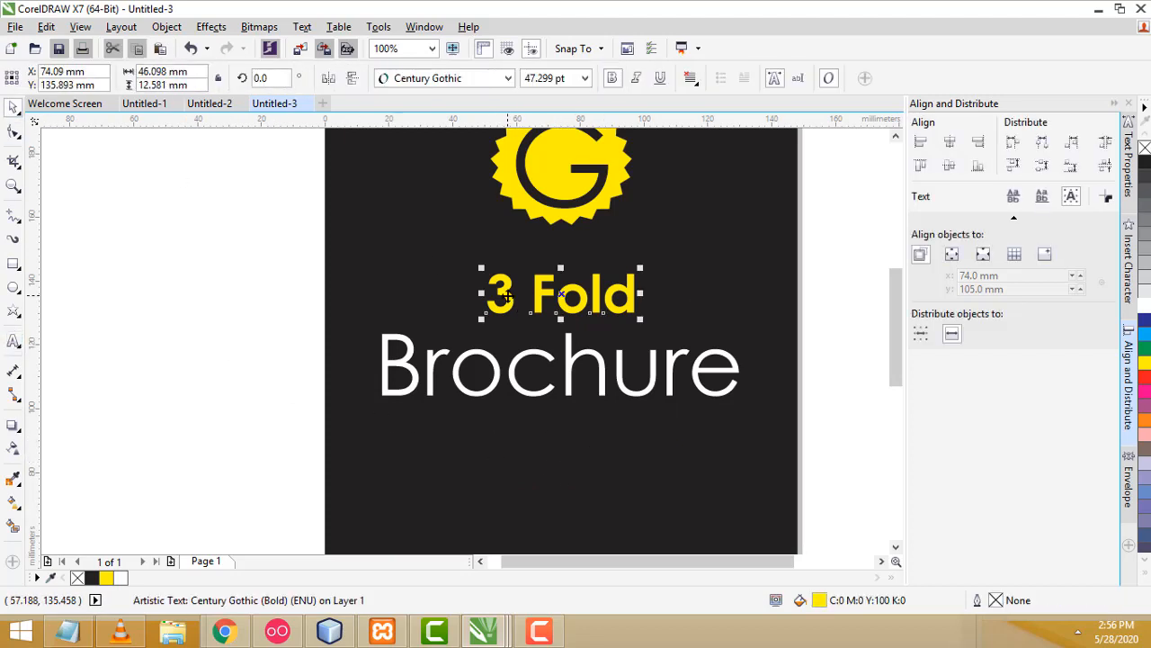
left_click_drag(506, 294, 632, 449)
right_click(509, 456)
double_click(511, 455)
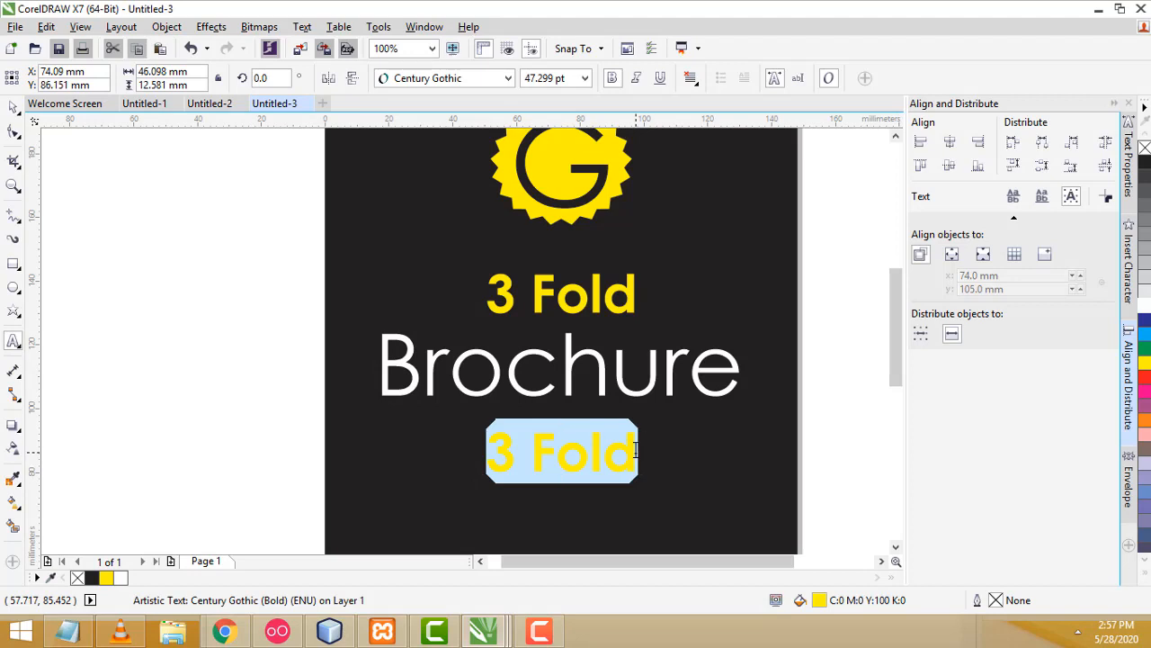
type("Templete")
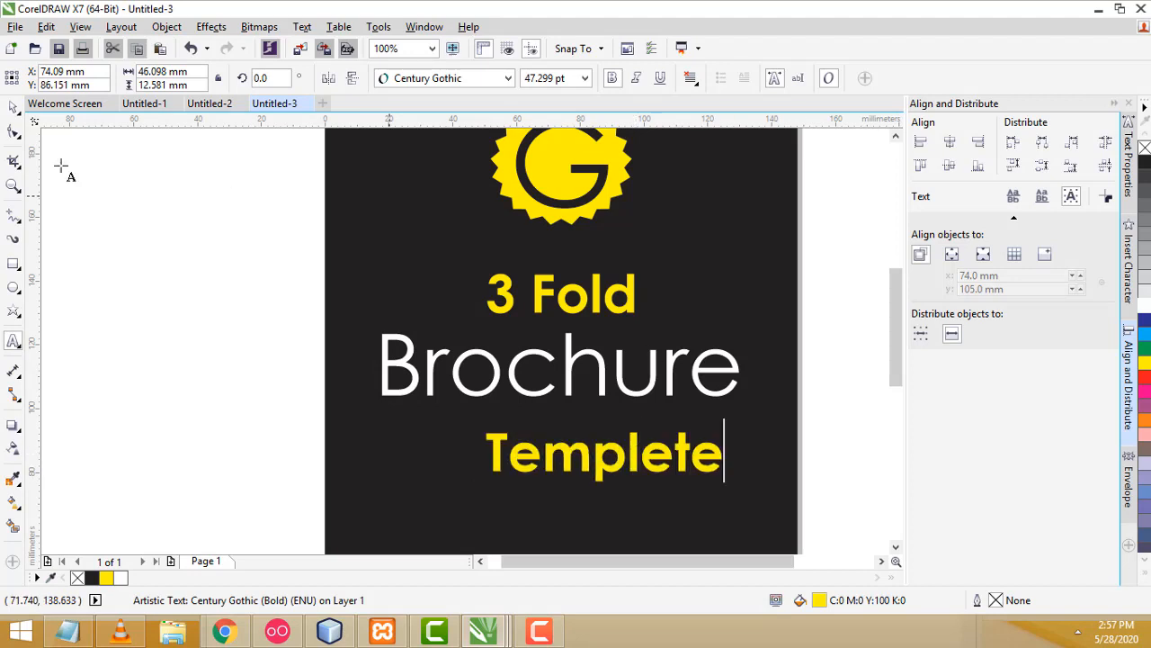
left_click(14, 107)
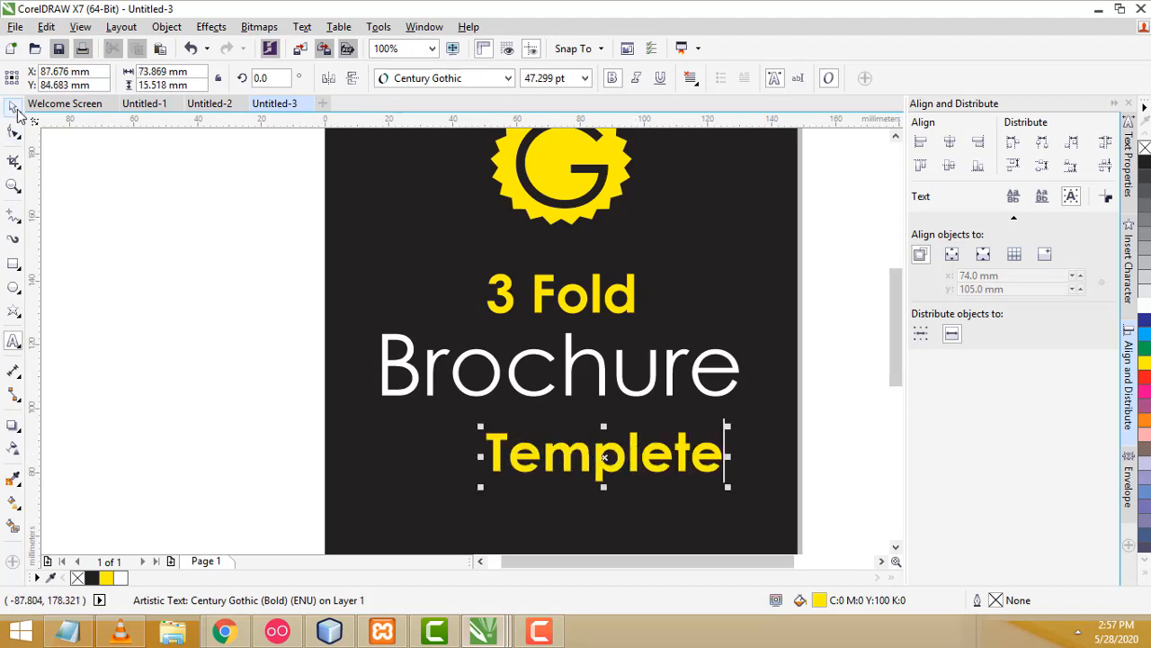
Align the "Templete" text horizontally with the centre of the black rectangle and clear the selection.
left_click(418, 464, "shift")
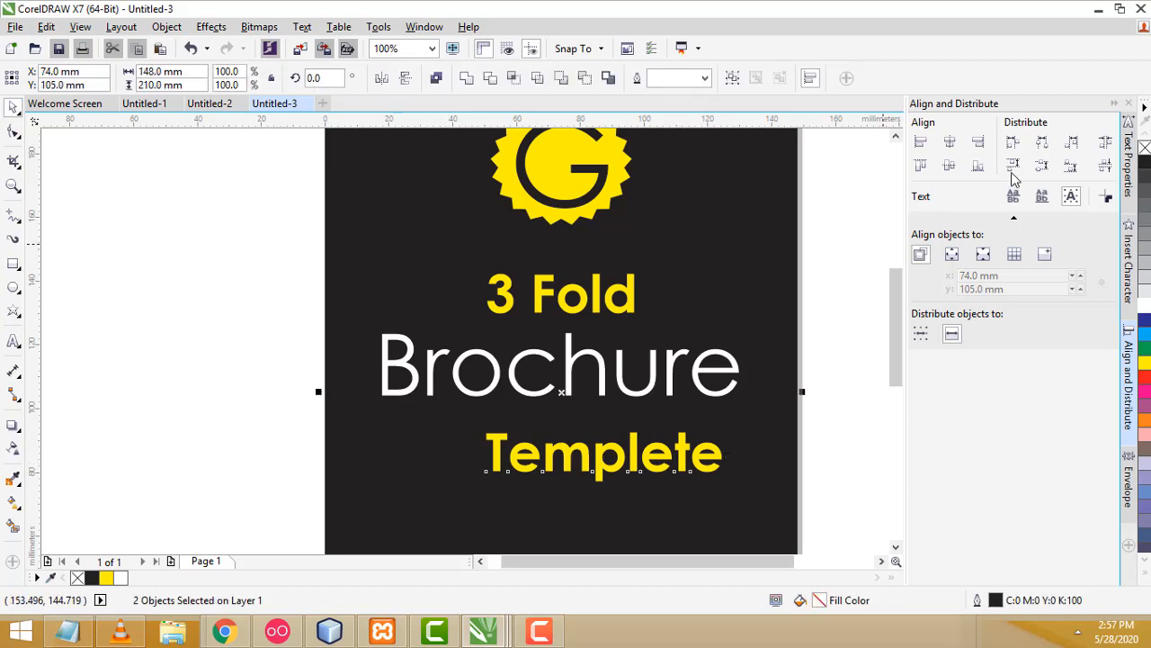
left_click(949, 142)
left_click(874, 298)
scroll(870, 345, "down", 1)
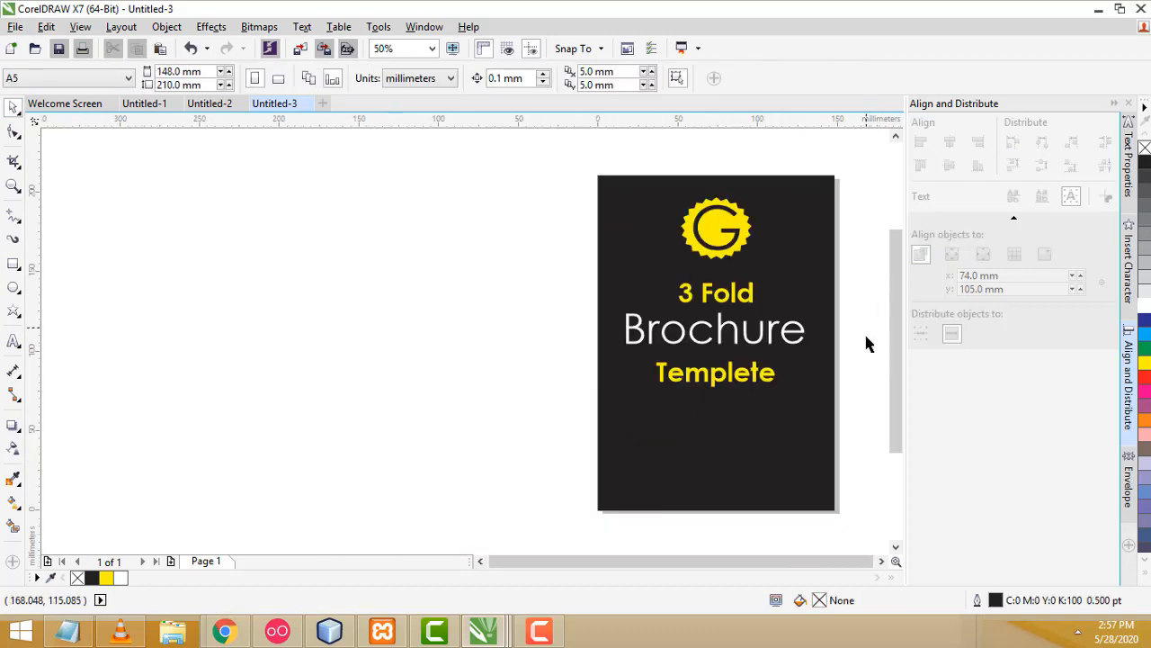
scroll(881, 331, "up", 1)
scroll(876, 389, "down", 2)
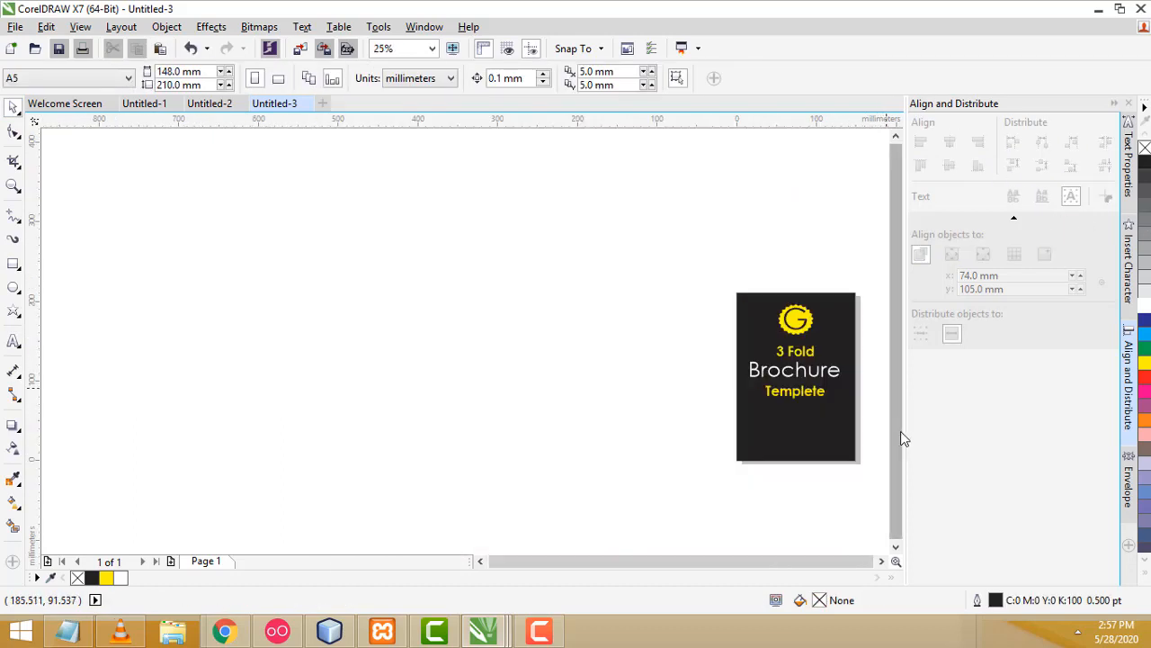
scroll(868, 405, "up", 1)
scroll(894, 417, "down", 1)
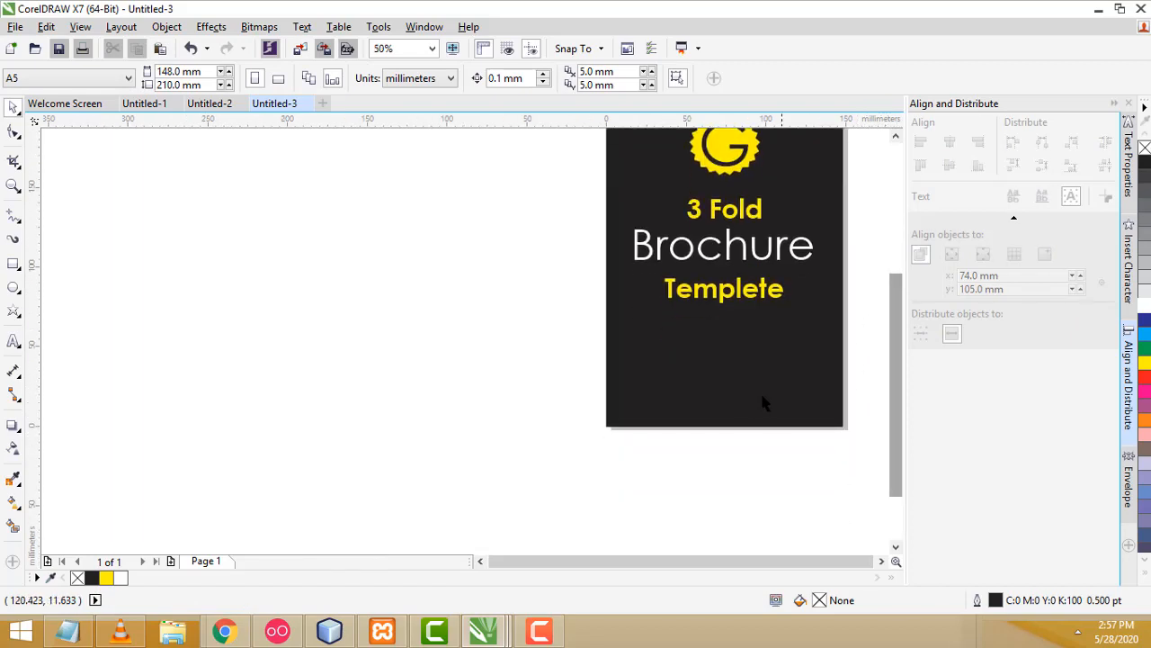